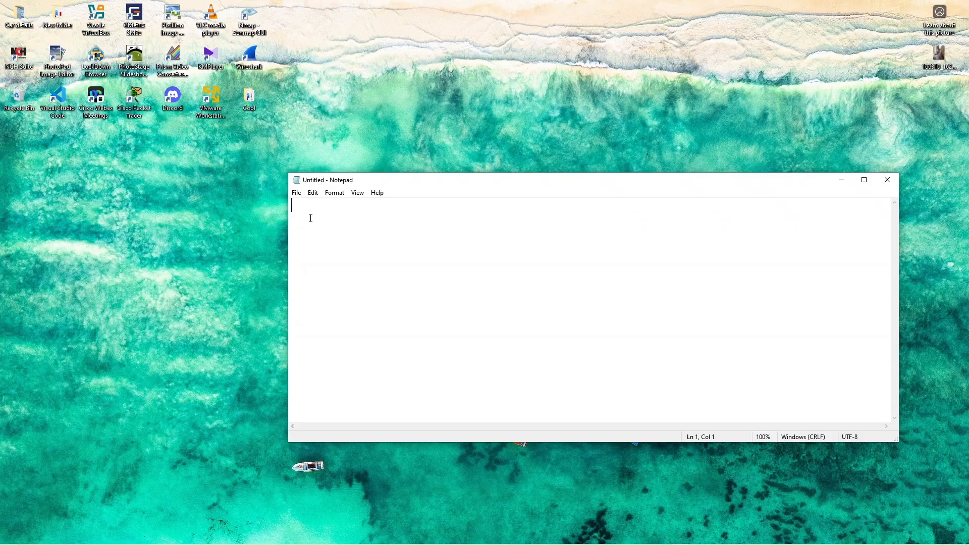
Step: Enter the comma-separated header line Date,Time,Day,Product,Production,Expire in the blank document
type("Date,Time")
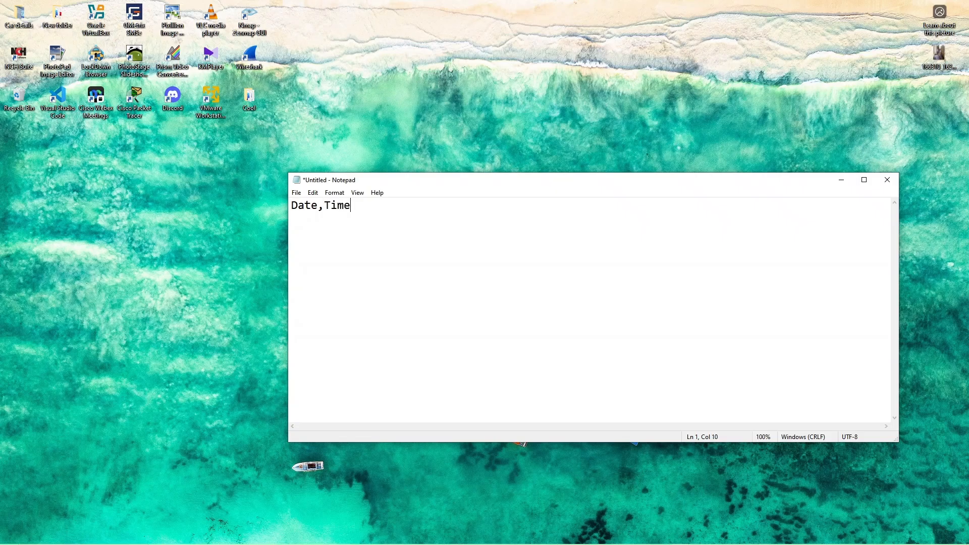
type(",")
type("d")
key("BackSpace")
type("Day,product")
key("BackSpace")
type("P")
type(", Production")
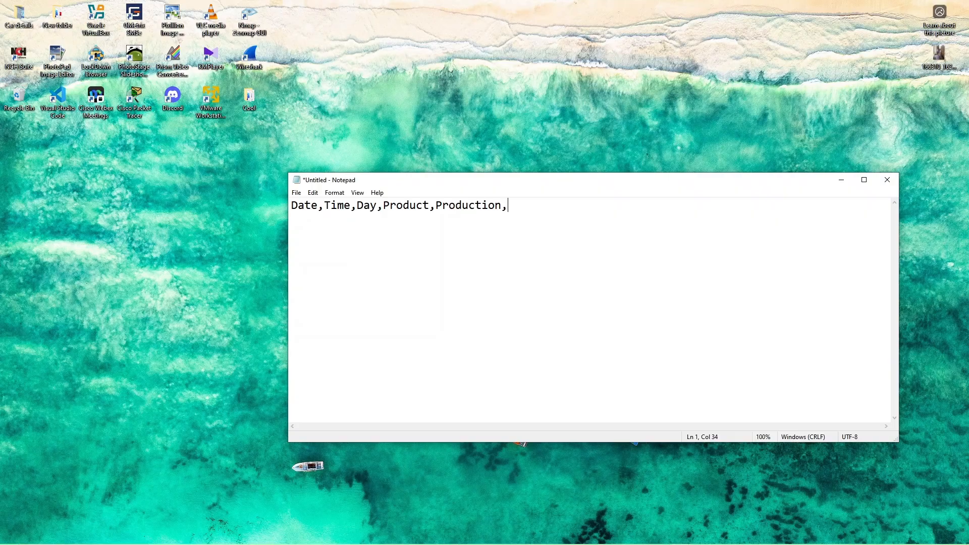
type(",Exp")
type("ire")
Step: Begin the first data row below the header with 02/01/2026,10am,Tuesday,Onion
type("02")
type("/")
type("01")
type("/")
type("2026")
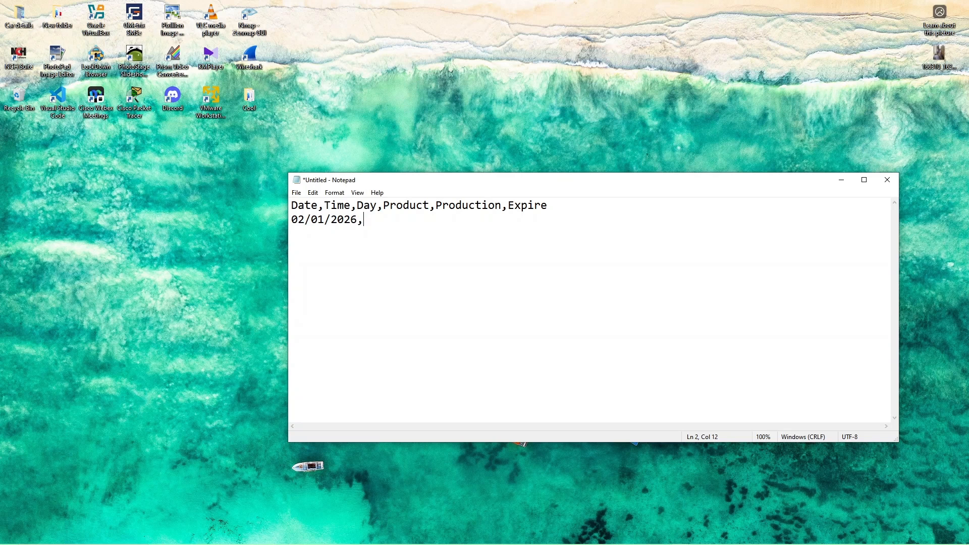
type(",10Am")
key("BackSpace")
key("BackSpace")
type("am,Tuesday,Onion")
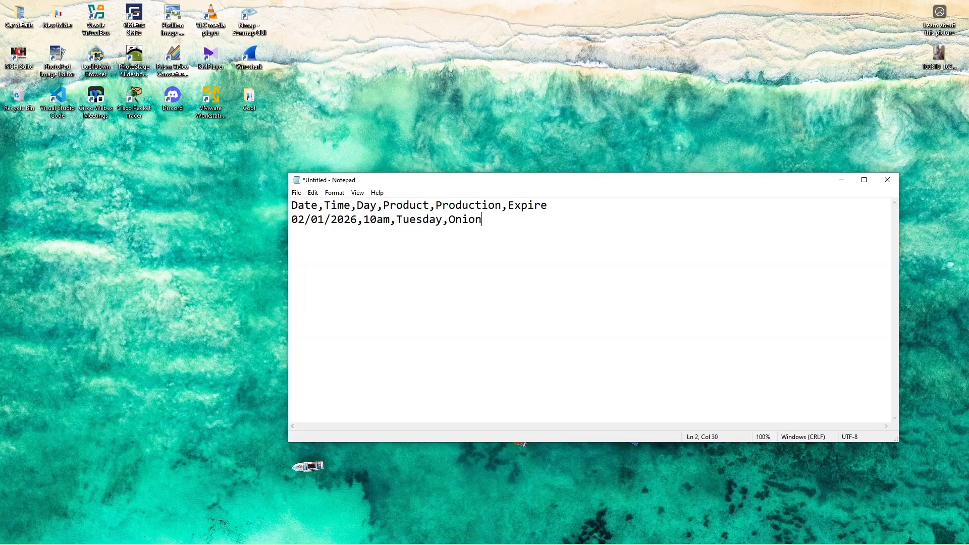
type(",1")
Step: Complete the first data row with the production value level-4 and the expiry date 07/15/2030
key("BackSpace")
type("level")
type("4")
type(",")
type("-")
type("07")
type("/")
type("15")
type("/")
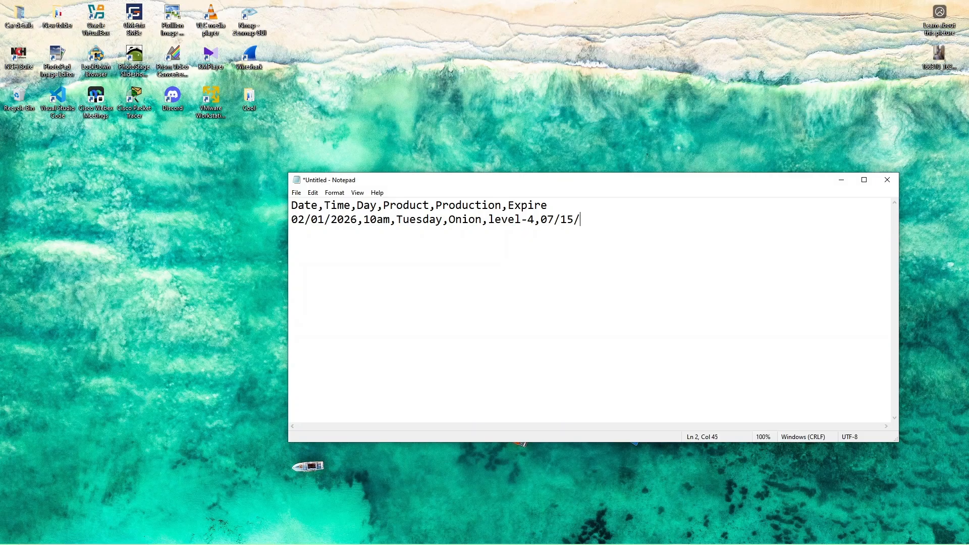
type("2030")
Step: Duplicate the first data row eight times on separate lines beneath it to make nine data rows
left_click_drag(609, 221, 293, 221)
key("ctrl+c")
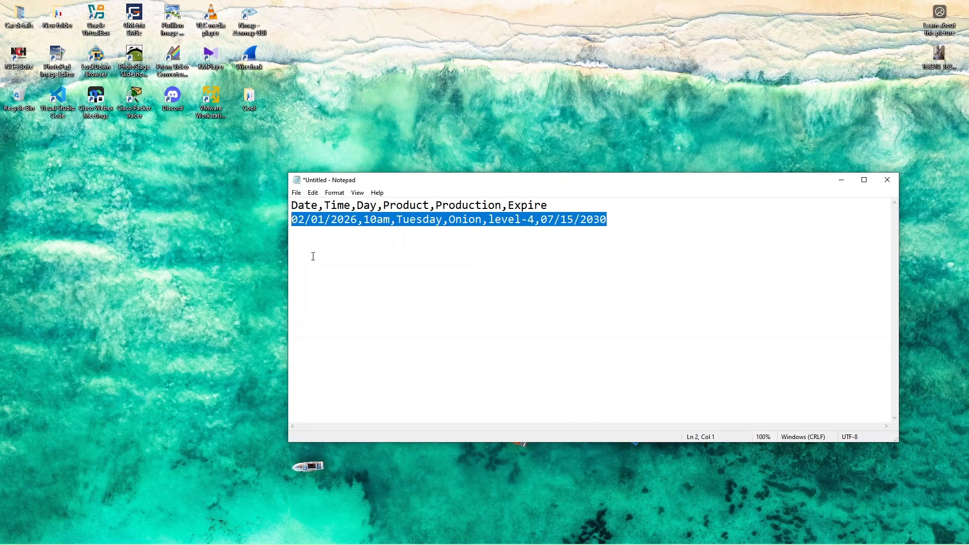
left_click(301, 233)
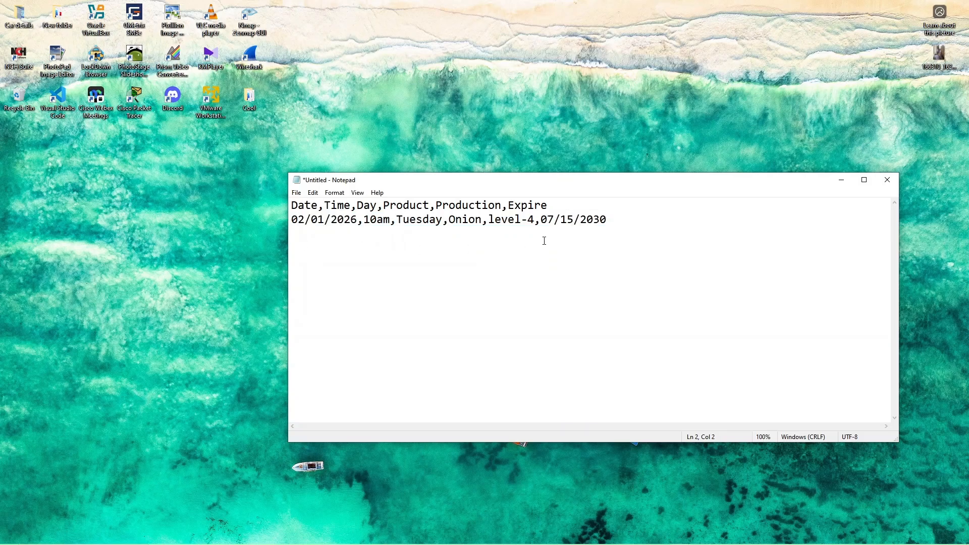
left_click(610, 219)
key("ctrl+v")
key("ctrl+v")
key("Return")
key("ctrl+v")
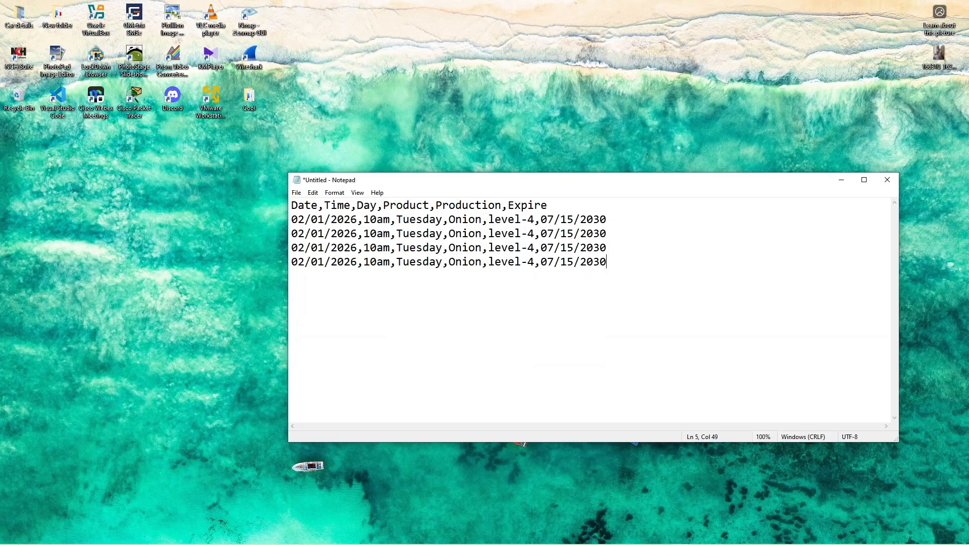
key("ctrl+v")
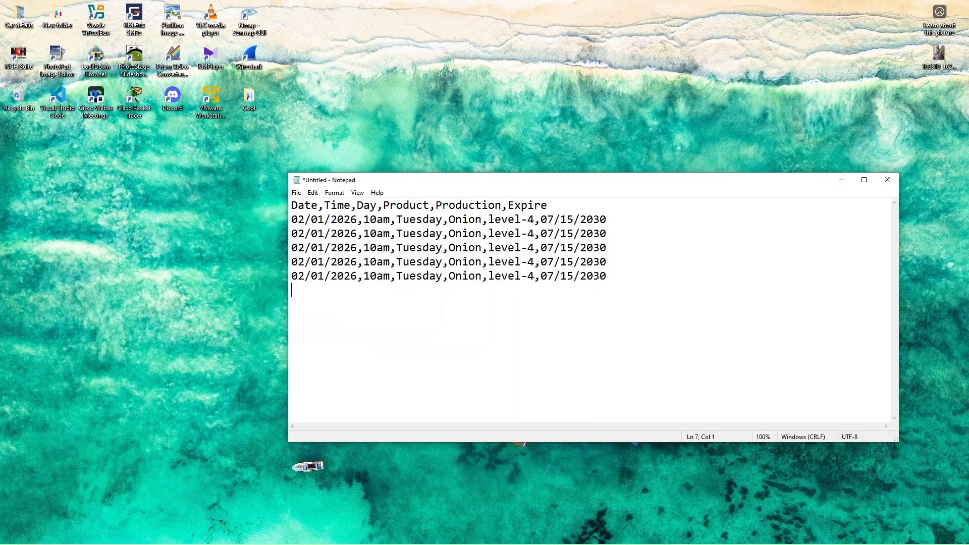
key("ctrl+v")
key("ctrl+v")
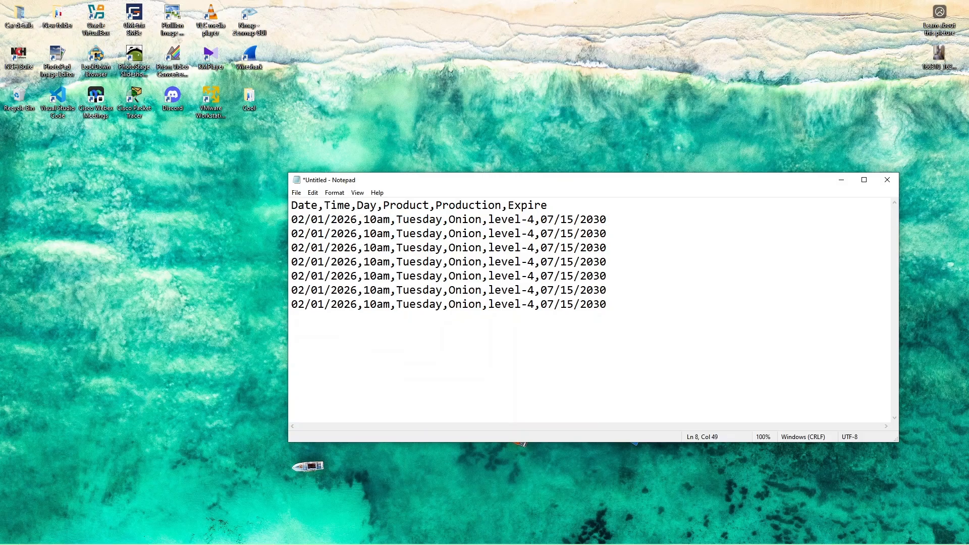
key("Return")
key("ctrl+v")
key("Return")
key("ctrl+v")
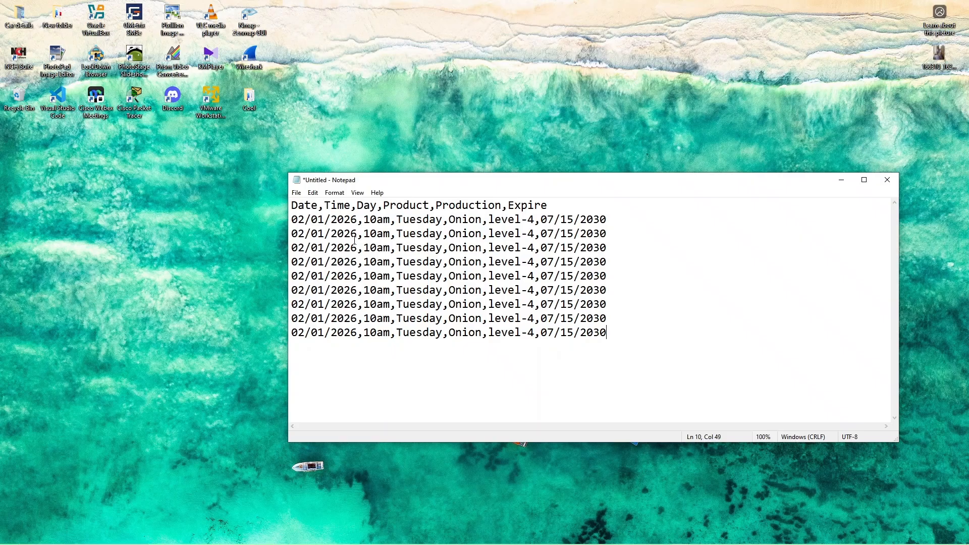
Step: Set the production levels of data rows two to five to level-1, level-5, level-7 and level-10
left_click_drag(538, 235, 530, 276)
type("1")
type("5")
type("7")
type("10")
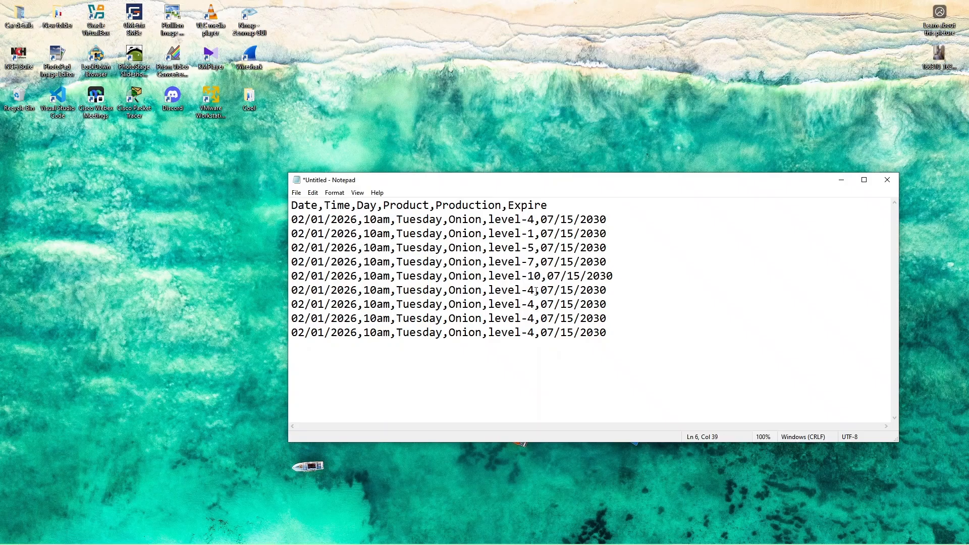
Step: Set the production levels of data rows six to nine to level-3, level-12, level-2 and level-19
left_click_drag(536, 291, 529, 306)
type("3")
type("12")
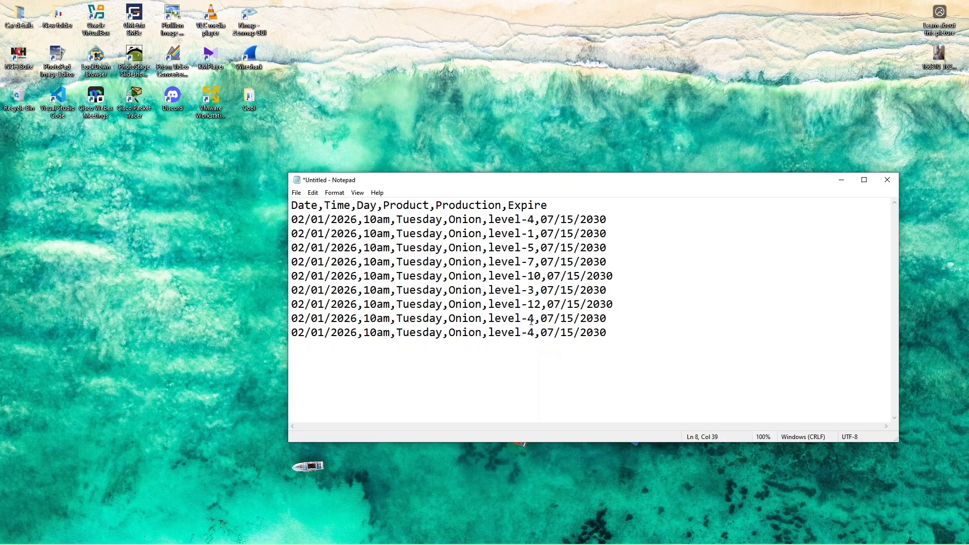
left_click_drag(536, 333, 530, 333)
type("19")
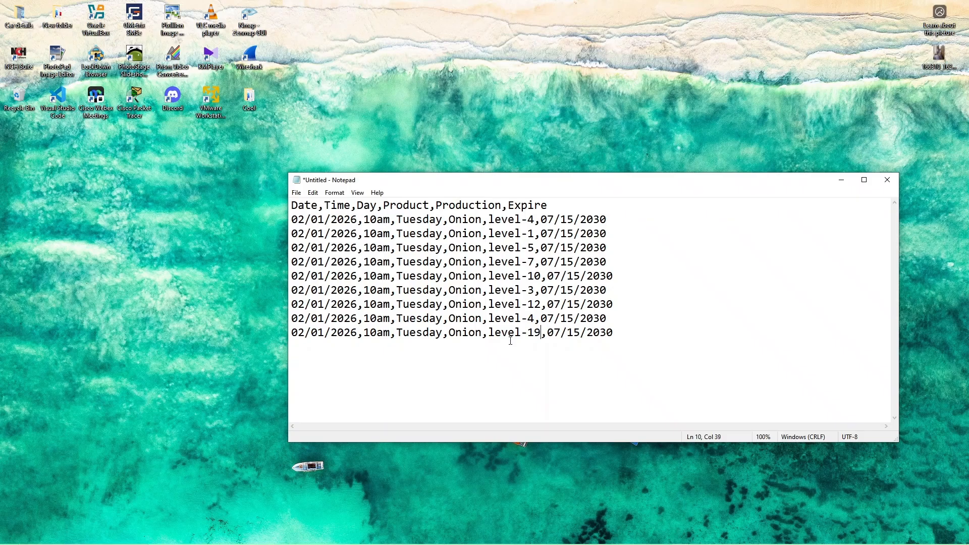
left_click_drag(537, 319, 530, 319)
type("2")
Step: Change the expiry date of the level-1 row to 08/10/2031
left_click_drag(555, 234, 550, 233)
type("8")
left_click_drag(574, 234, 568, 234)
type("0")
left_click_drag(606, 235, 602, 233)
type("1")
Step: Change the expiry date of the level-5 row to 01/05/2029
left_click_drag(555, 248, 549, 248)
type("1")
key("BackSpace")
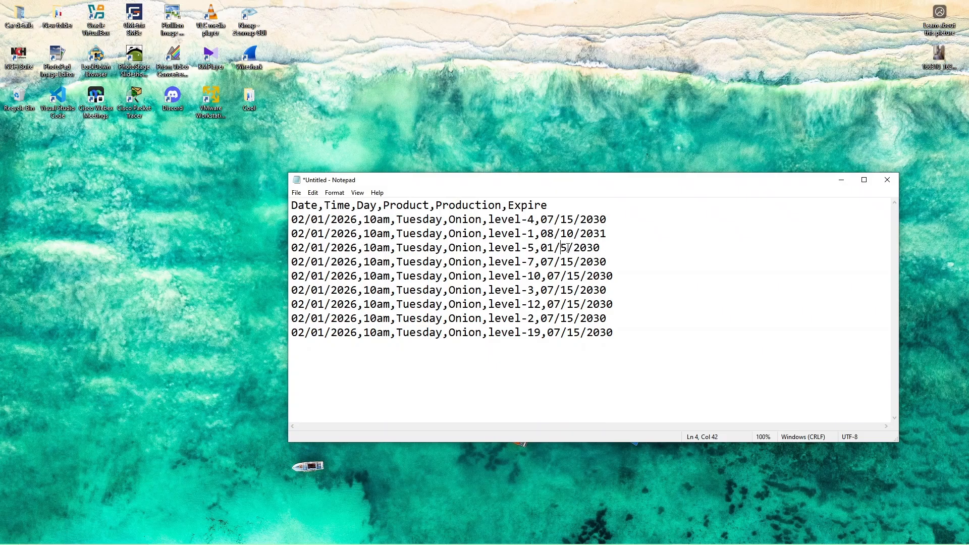
type("0")
left_click_drag(607, 247, 596, 248)
type("29")
Step: Change the expiry date of the level-7 row to 02/12/2033
left_click_drag(554, 262, 548, 262)
type("2")
left_click_drag(574, 262, 567, 262)
type("2")
left_click(606, 262)
left_click_drag(607, 262, 603, 261)
type("3")
Step: Change the expiry date of the level-10 row to 09/14/2021
left_click_drag(560, 276, 554, 276)
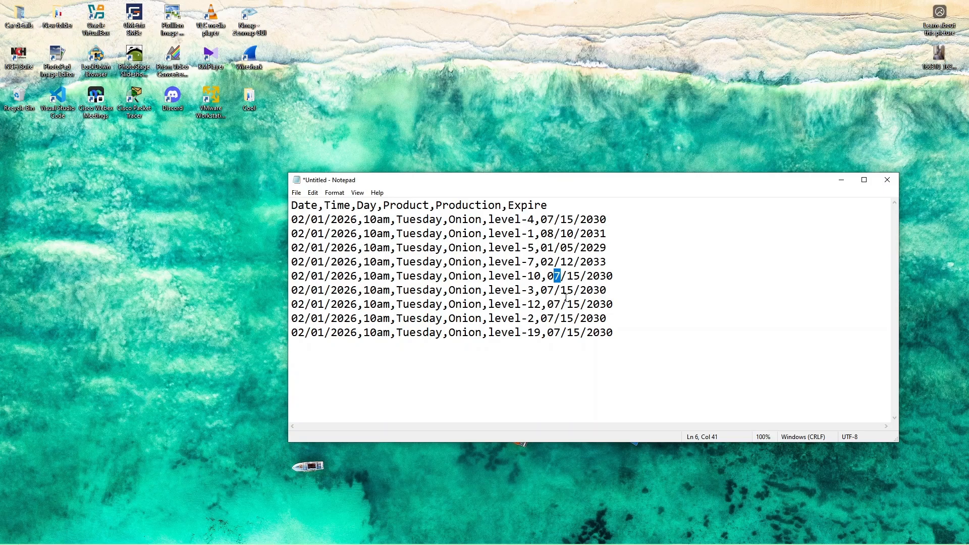
type("9")
left_click_drag(580, 277, 574, 276)
type("4")
left_click_drag(607, 276, 600, 276)
left_click_drag(612, 277, 604, 276)
type("21")
Step: Change the expiry date of the level-3 row to 03/13/2039
left_click_drag(554, 290, 549, 289)
type("3")
left_click_drag(574, 291, 565, 291)
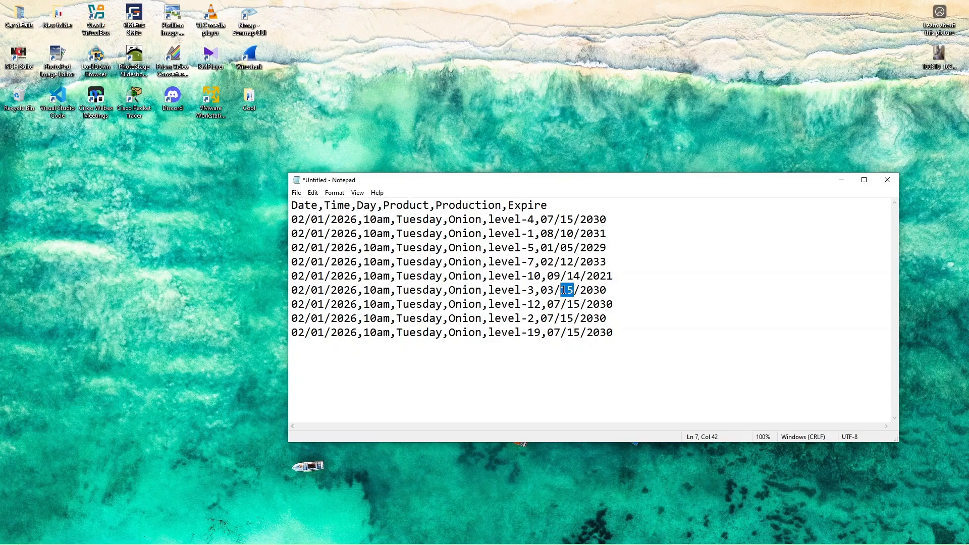
type("13")
left_click_drag(607, 290, 556, 303)
type("9")
Step: Change the month and day of the level-12 row's expiry date to 04/12
type("4")
left_click_drag(581, 305, 576, 304)
type("2")
Step: Change the expiry date of the level-2 row to 06/18/2020
left_click_drag(554, 319, 550, 319)
type("6")
left_click_drag(574, 318, 568, 319)
type("8")
left_click_drag(599, 318, 596, 318)
type("2")
Step: Set the level-19 row's expiry month to 03 and year to 2040
left_click_drag(561, 333, 556, 332)
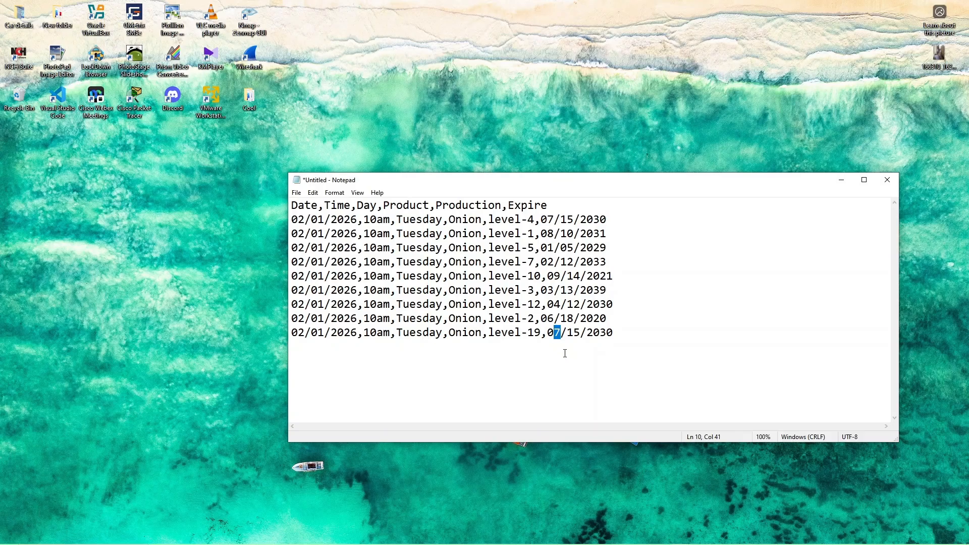
type("3")
left_click_drag(612, 333, 602, 333)
type("40")
Step: Replace the product in the level-1 row with Tomateos
left_click_drag(482, 234, 451, 233)
type("To")
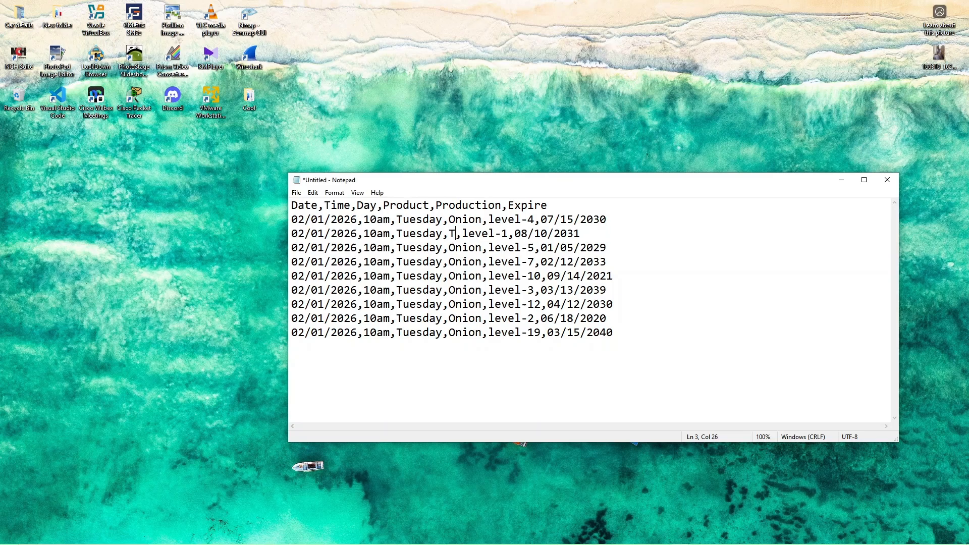
type("m")
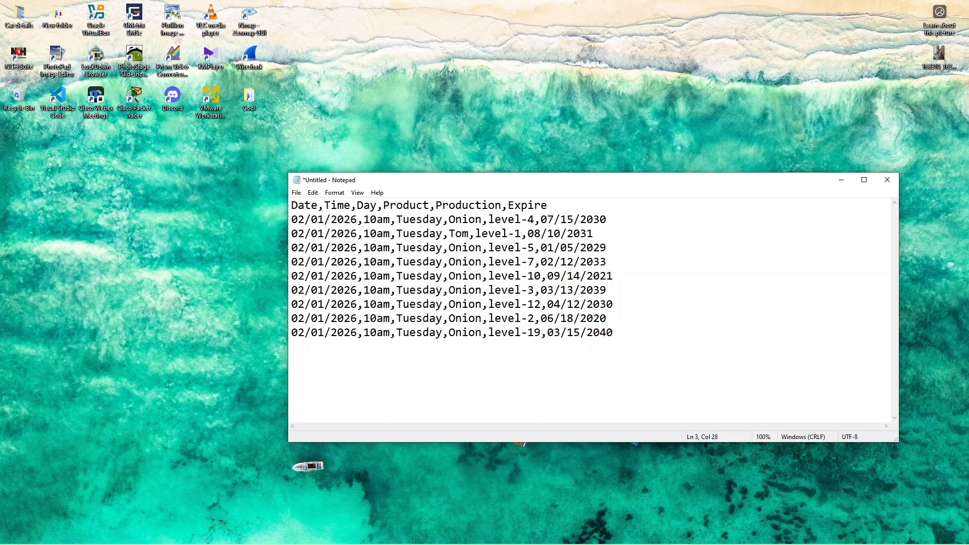
type("at")
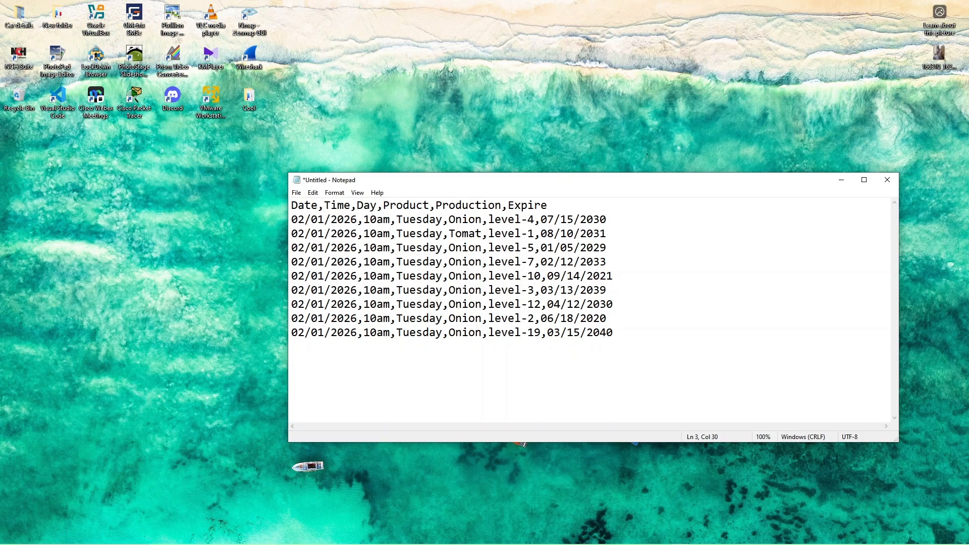
type("eos")
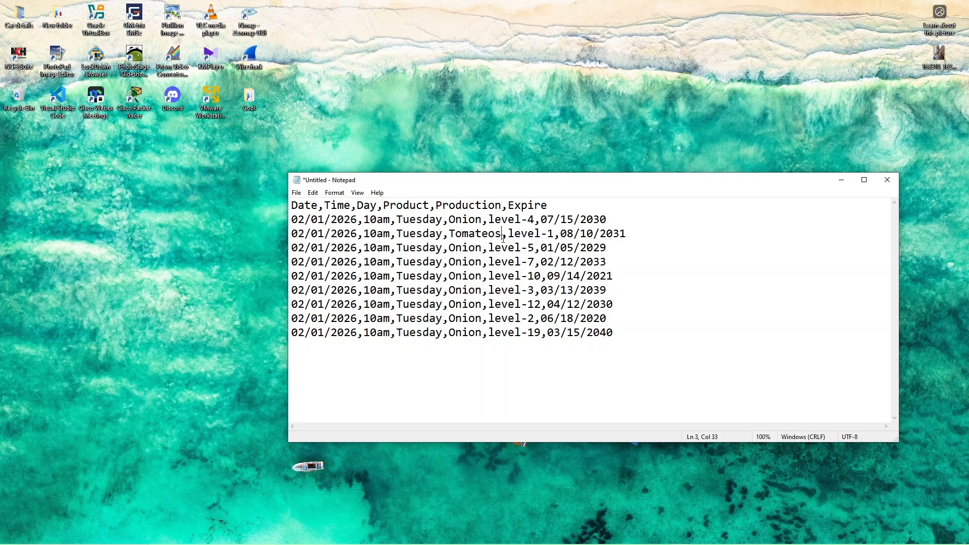
Step: Replace the product in the level-5 row with Galic and in the level-7 row with Pineapple
left_click_drag(483, 249, 453, 249)
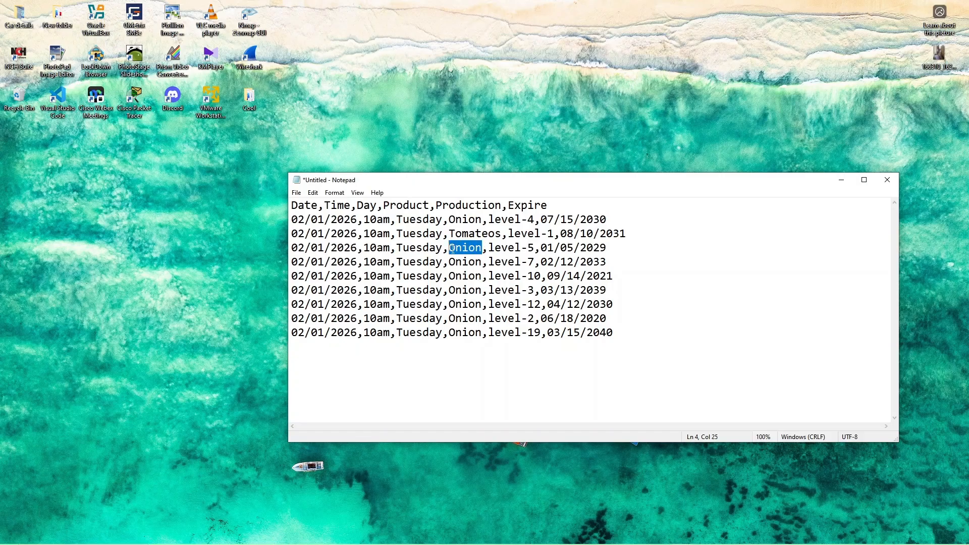
type("Galic")
left_click_drag(482, 263, 450, 263)
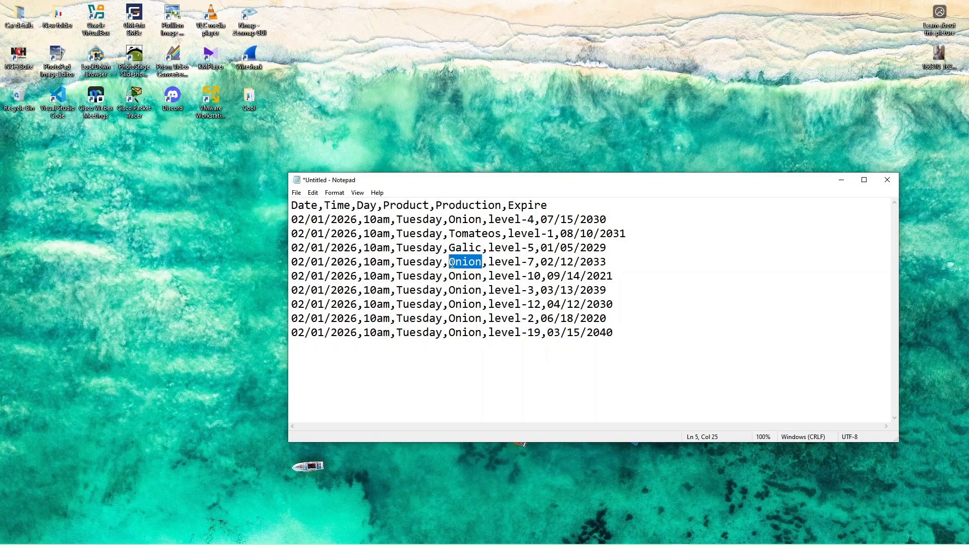
type("pineappl")
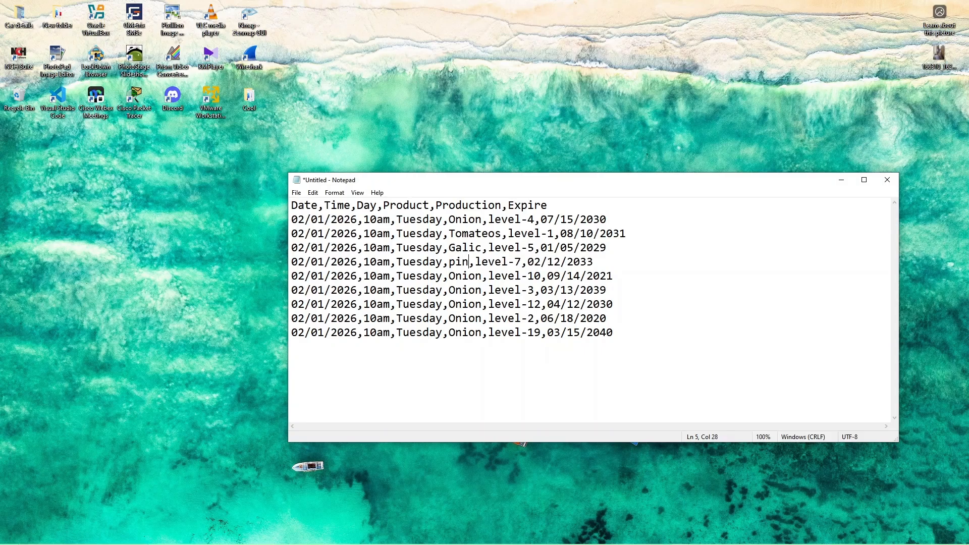
type("e")
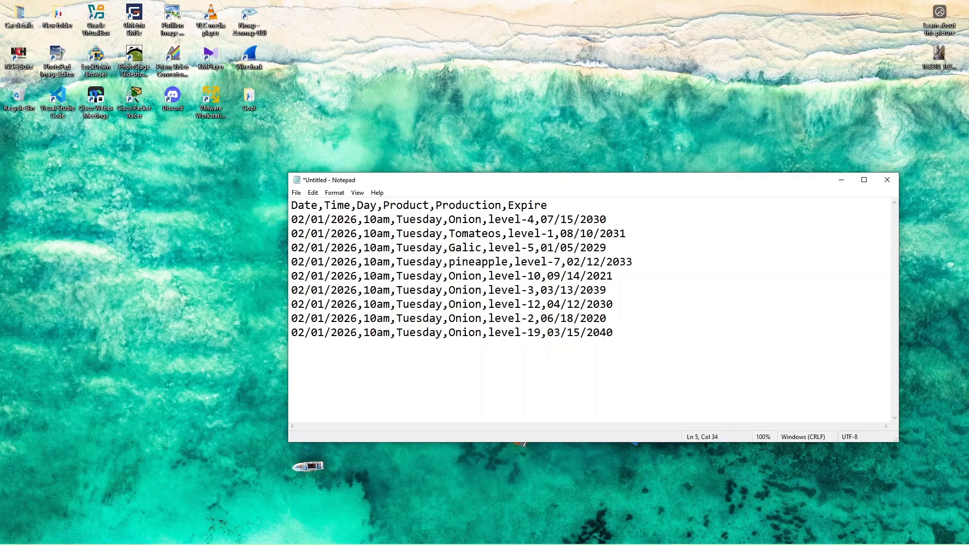
key("BackSpace")
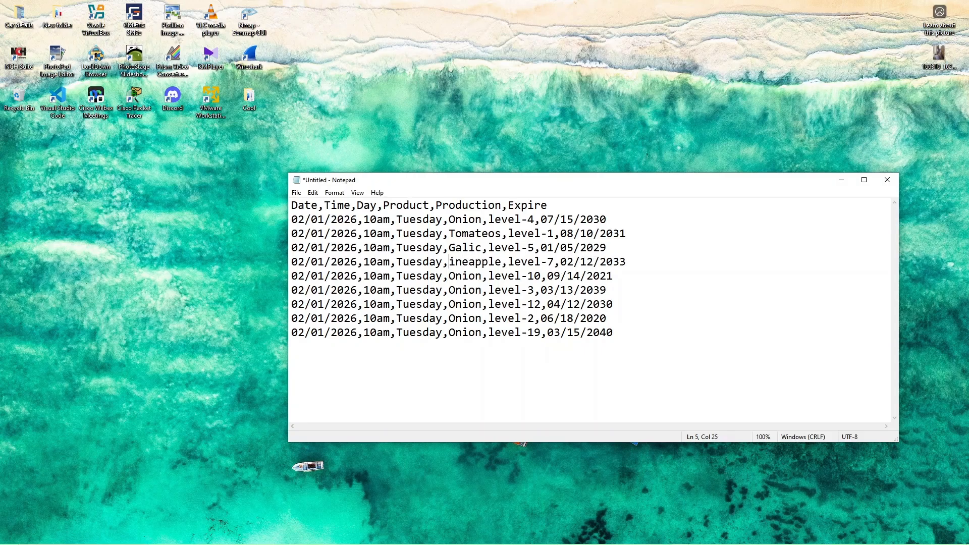
type("P")
Step: Replace the product in the level-10 row with Orange
key("Down")
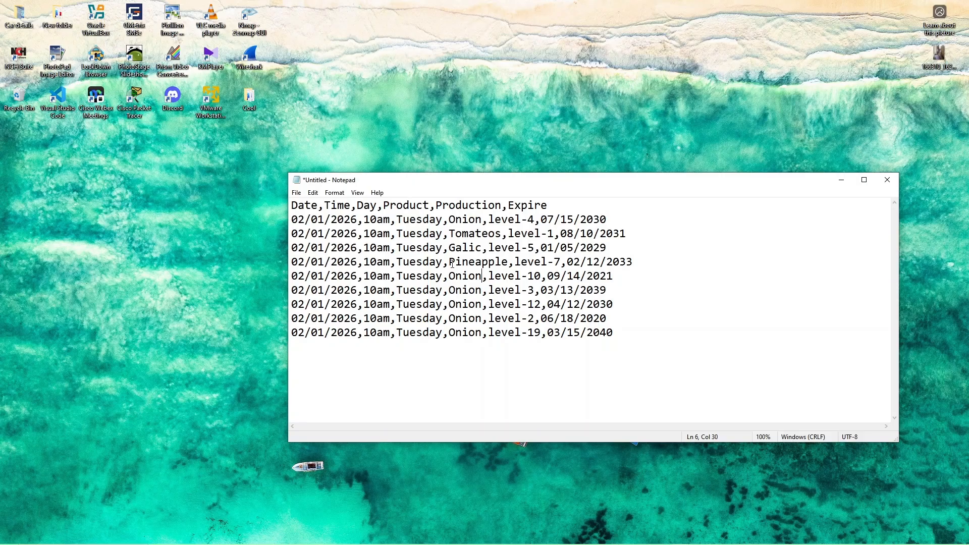
key("BackSpace")
key("BackSpace")
key("BackSpace")
key("BackSpace")
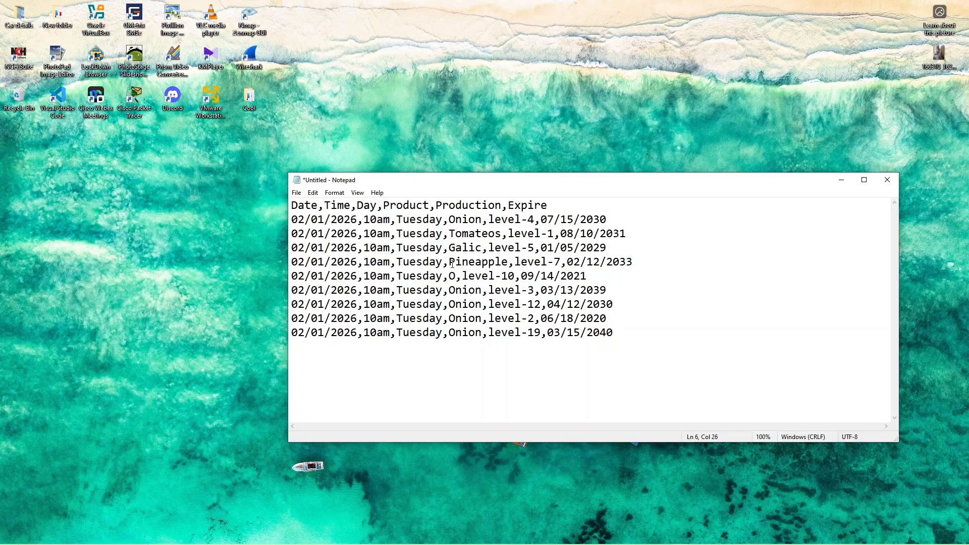
type("range")
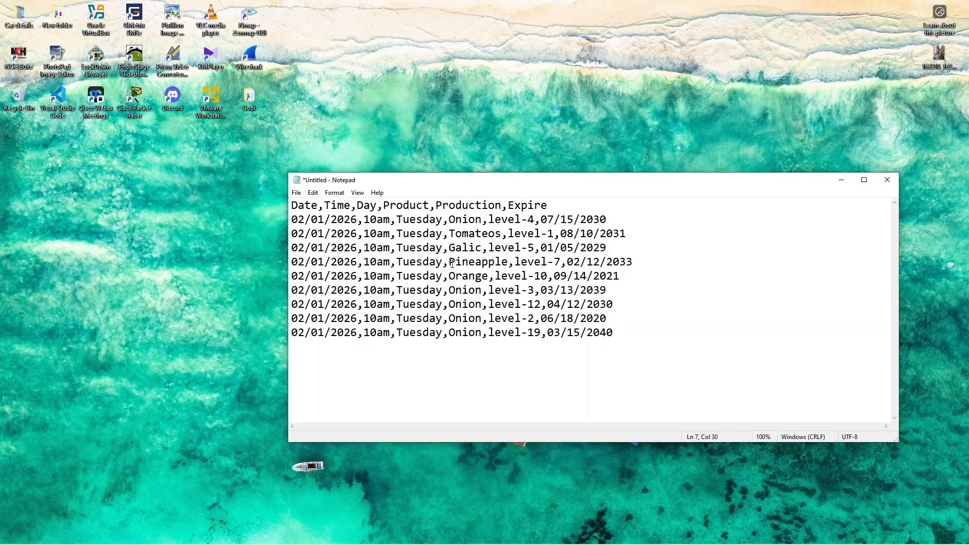
Step: Replace the product in the level-3 row with Apple
key("BackSpace")
key("BackSpace")
key("BackSpace")
key("BackSpace")
key("BackSpace")
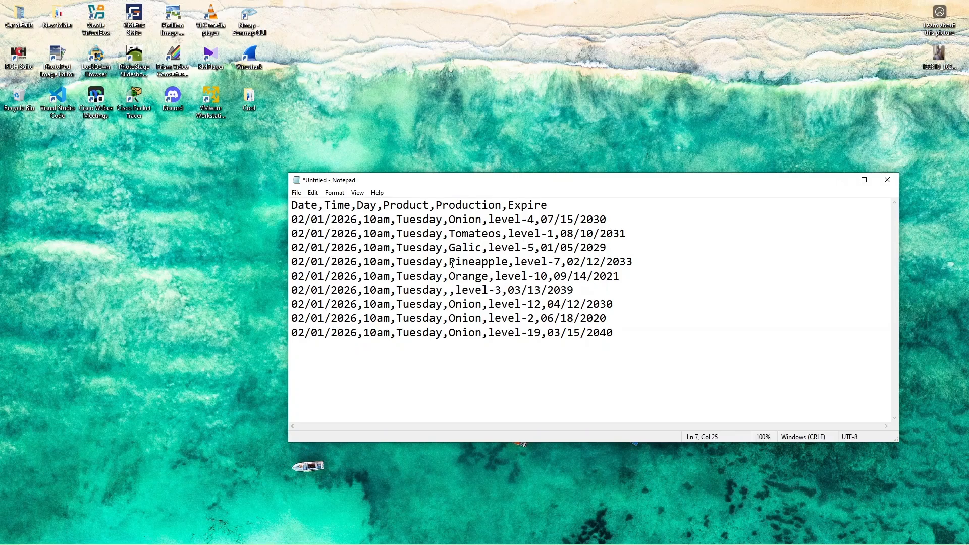
type("Apple")
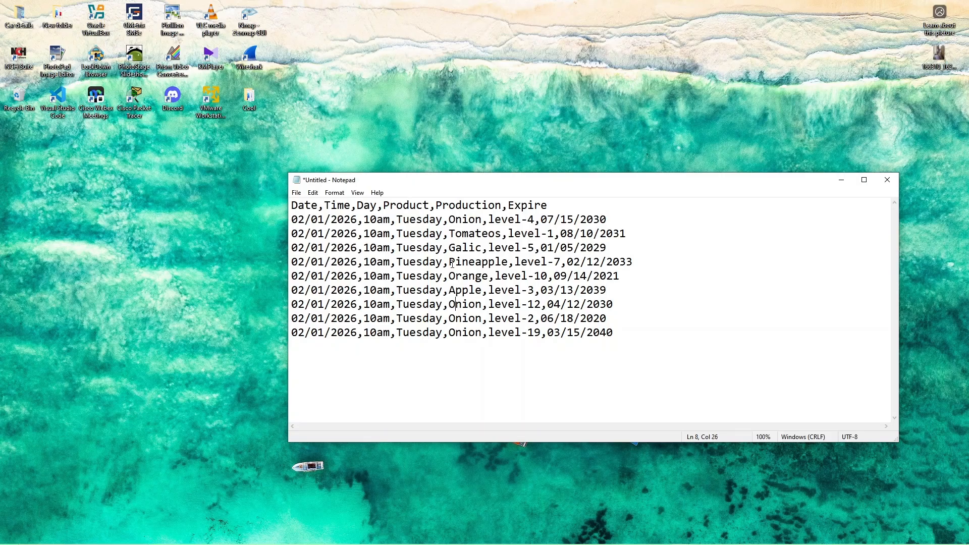
Step: Change the product in the level-12 row to RedOnion
type("red")
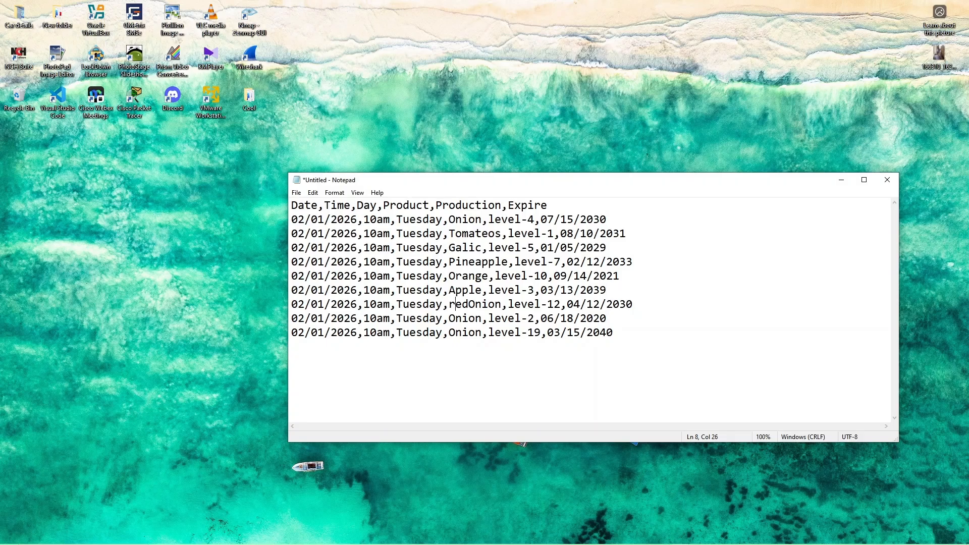
key("BackSpace")
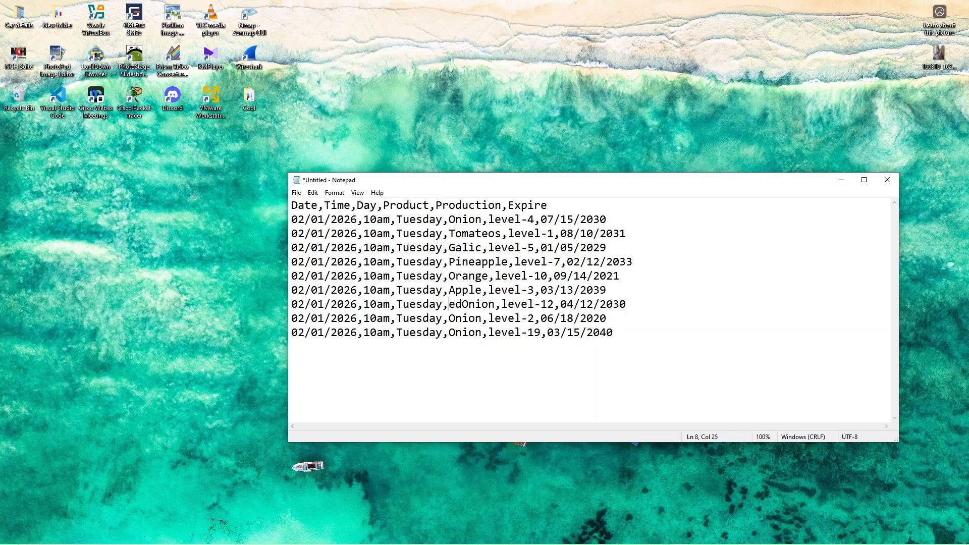
type("Red")
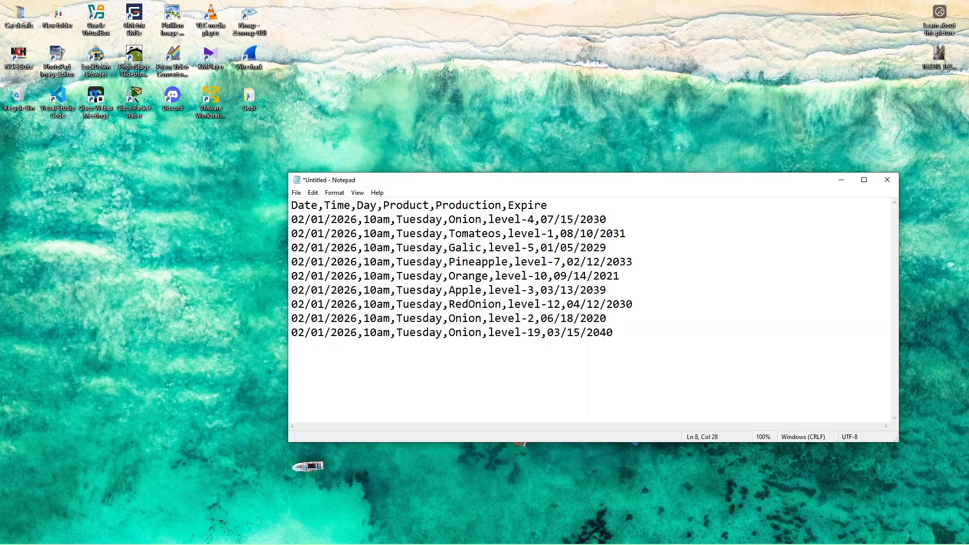
type("-")
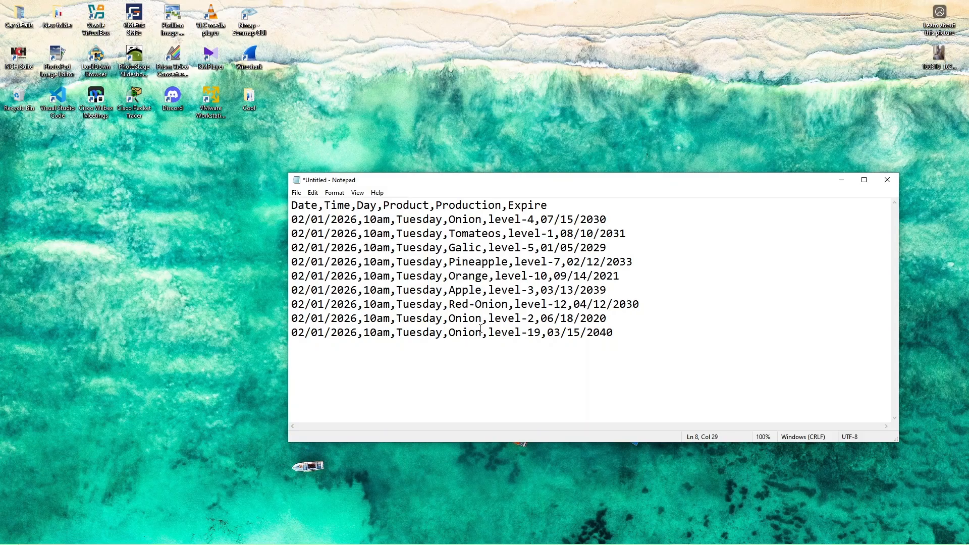
Step: Hyphenate the level-12 row's product as Red-Onion and replace the level-2 row's product with Green Vegs
left_click_drag(483, 320, 450, 317)
type("Candle")
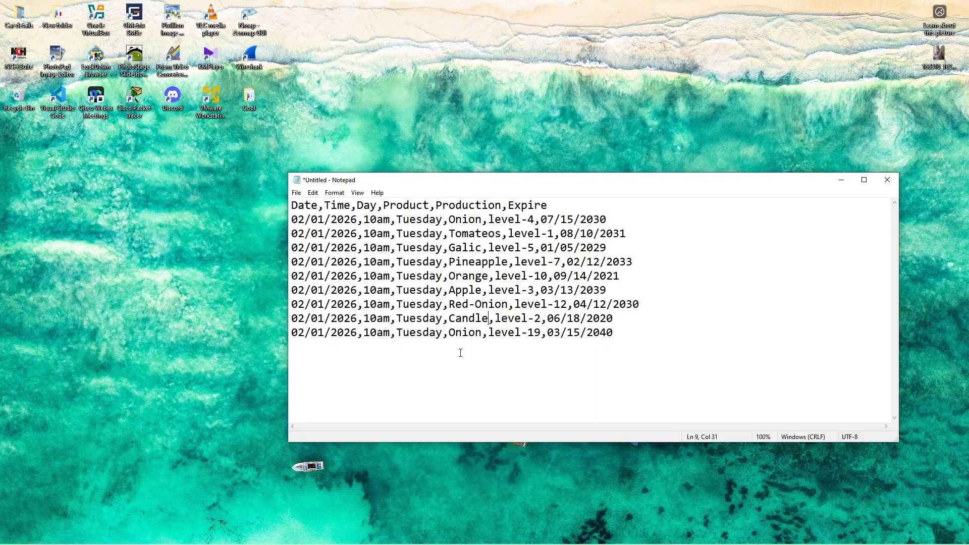
key("BackSpace")
key("BackSpace")
key("BackSpace")
key("BackSpace")
key("BackSpace")
key("BackSpace")
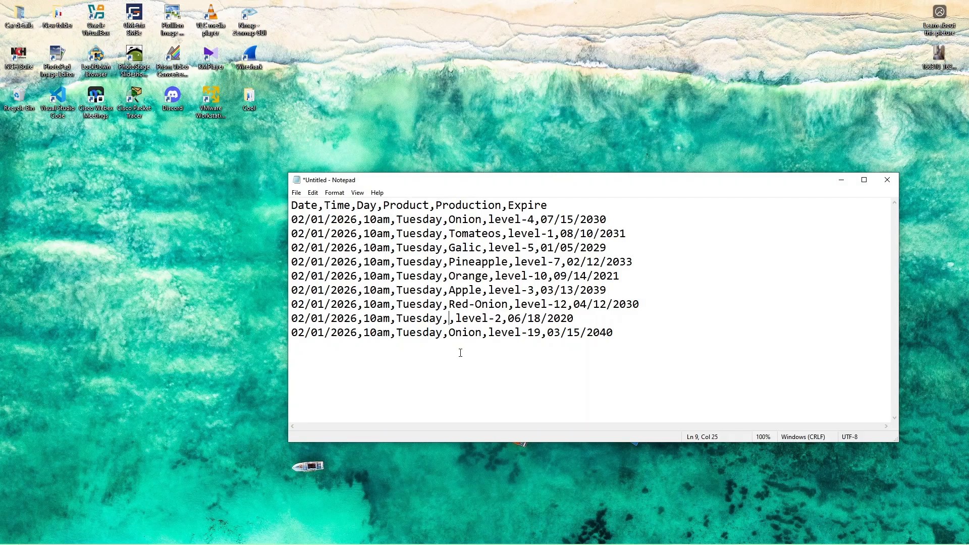
type("gree")
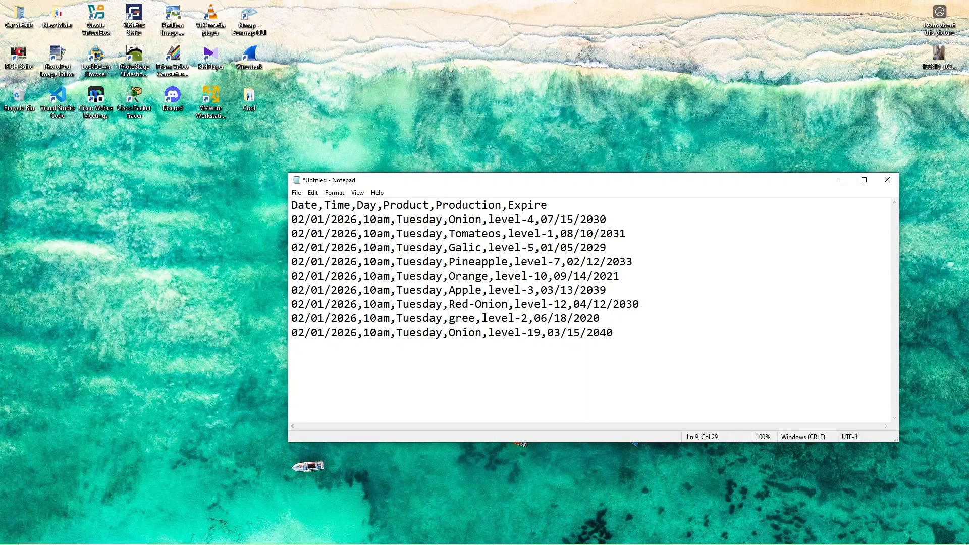
key("BackSpace")
key("BackSpace")
key("BackSpace")
key("BackSpace")
type("Gre")
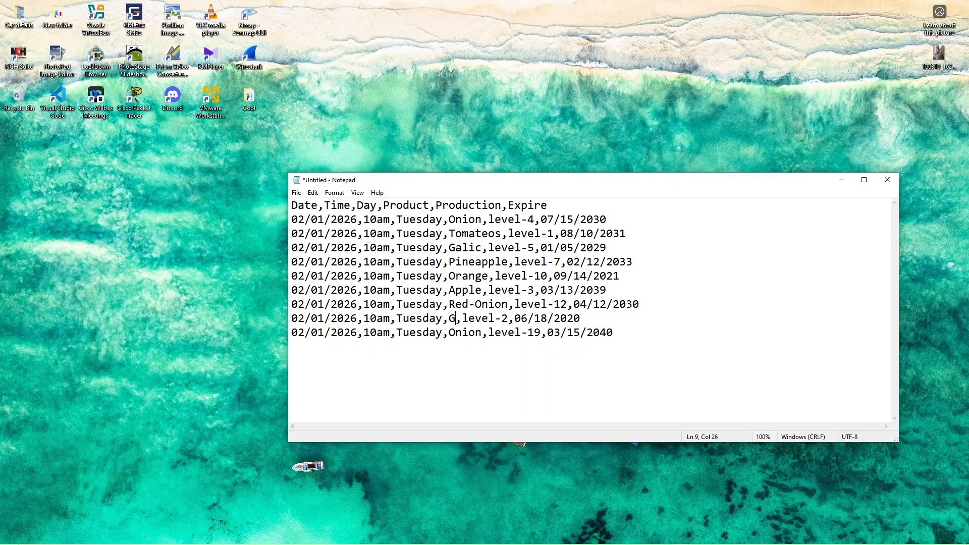
type("en")
type(" Veg")
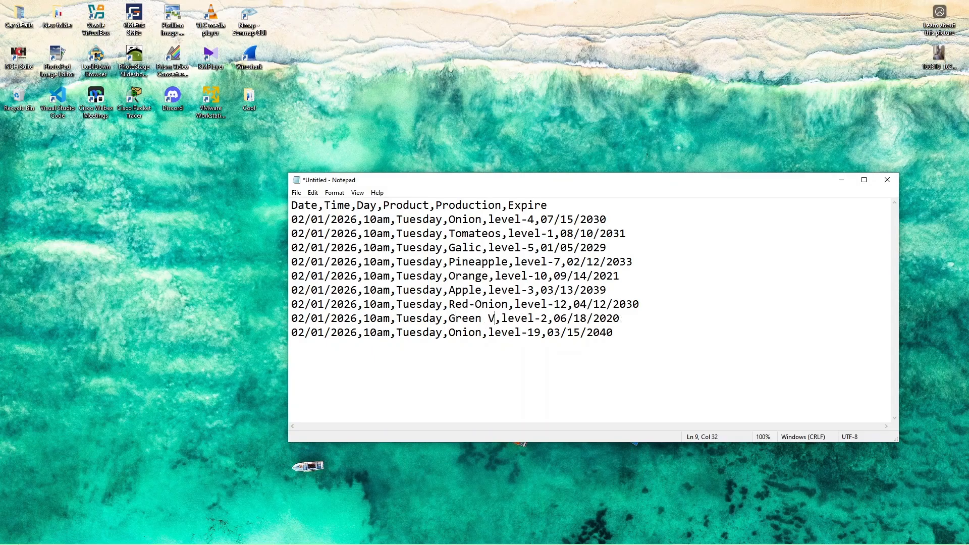
type("s")
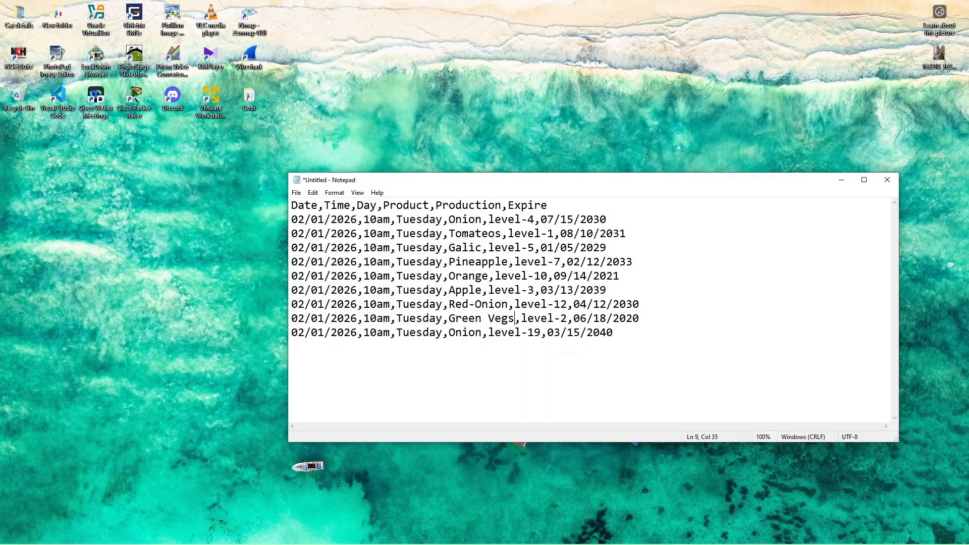
Step: Replace the product in the level-19 row with Letusi
key("Down")
key("BackSpace")
key("BackSpace")
key("BackSpace")
key("BackSpace")
key("BackSpace")
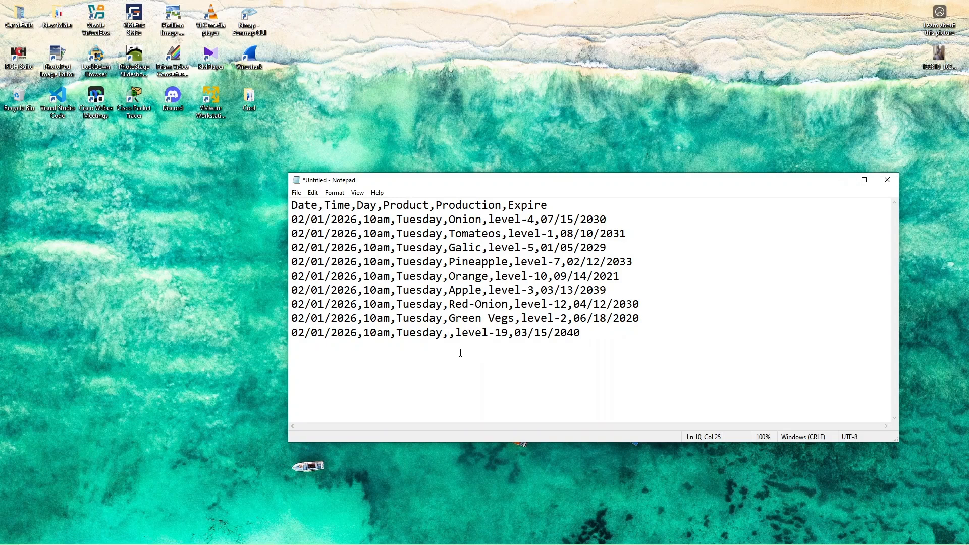
type("letu")
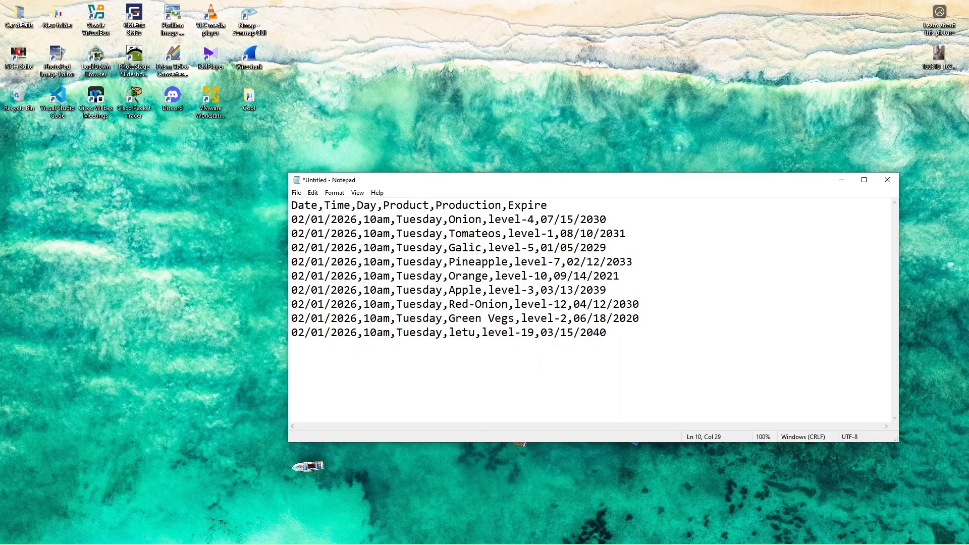
type("si")
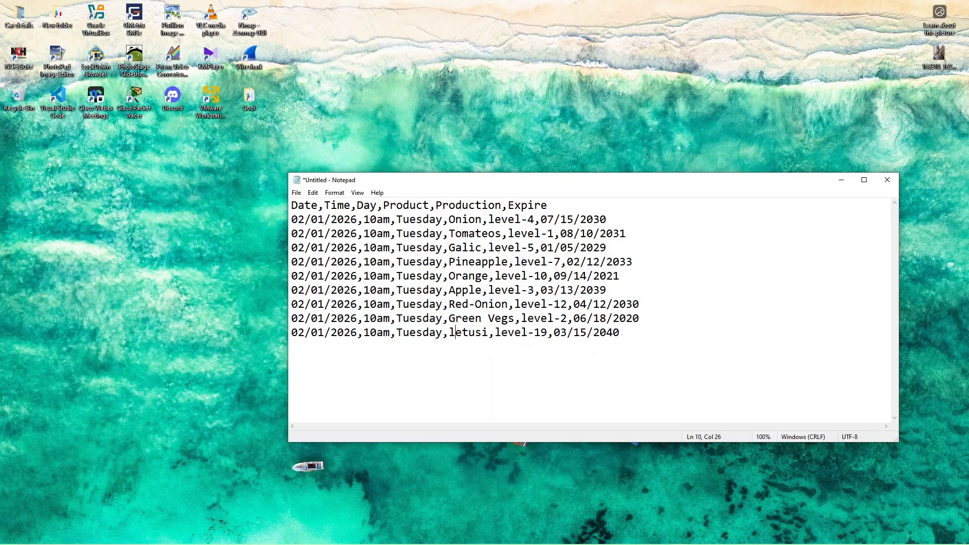
key("BackSpace")
type("L")
Step: Change the weekday in the level-1 row to Monday and in the level-5 row to Wednesday
left_click_drag(422, 233, 399, 234)
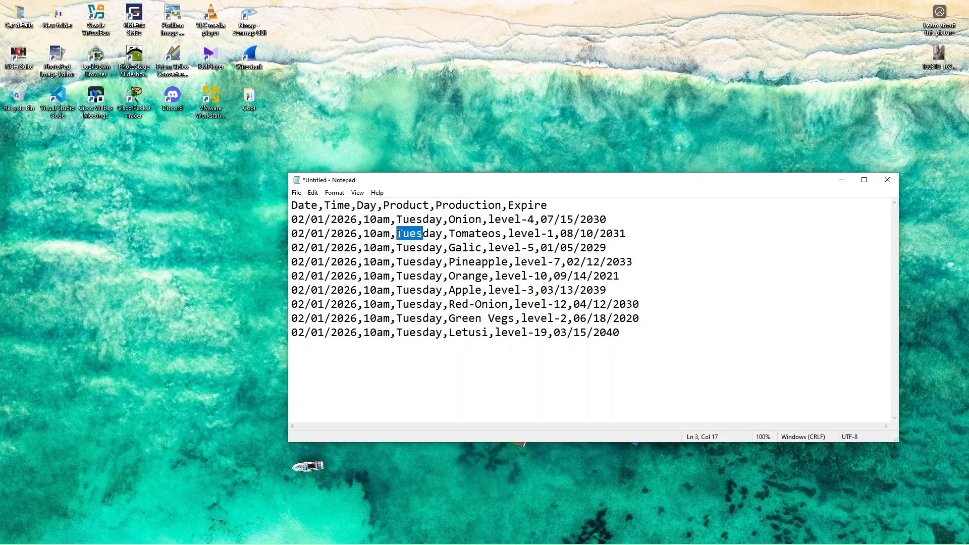
type("Mon")
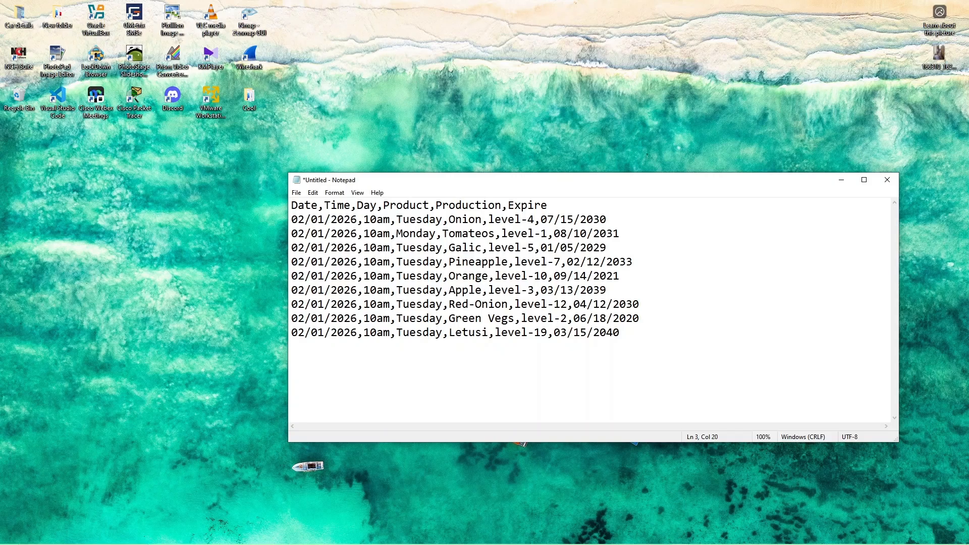
key("Down")
key("BackSpace")
key("BackSpace")
key("BackSpace")
key("BackSpace")
type("W")
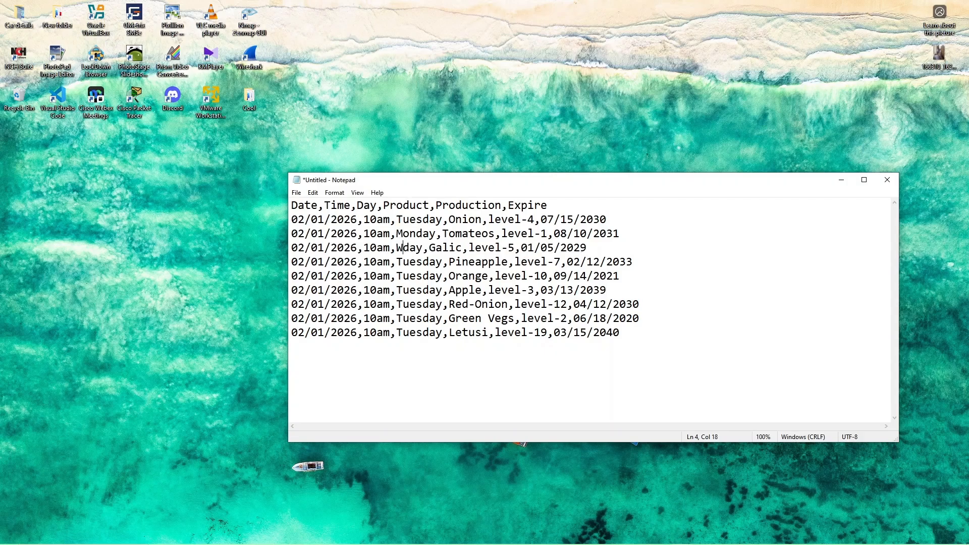
type("ednes")
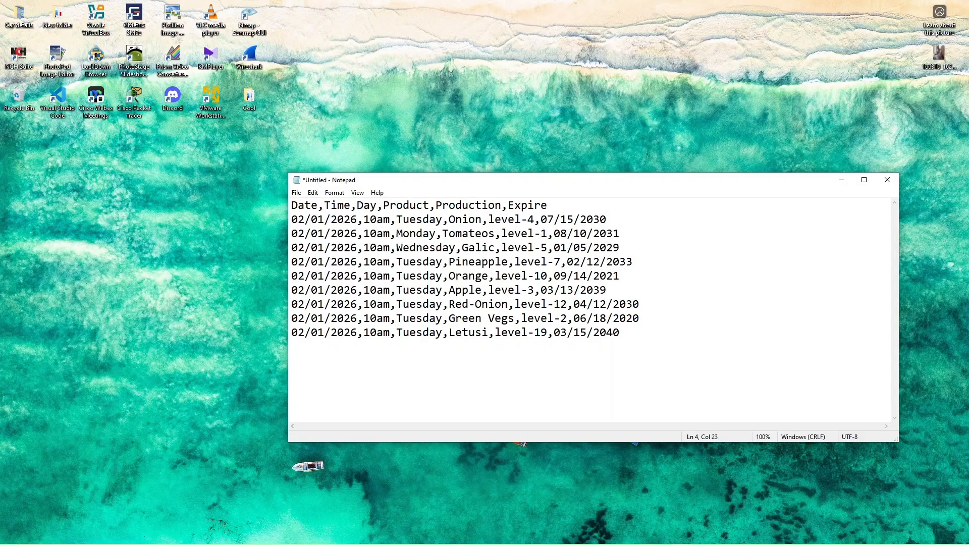
Step: Change the weekday in the level-10 row to Friday
key("Down")
key("Down")
key("BackSpace")
key("BackSpace")
key("BackSpace")
key("BackSpace")
type("Fri")
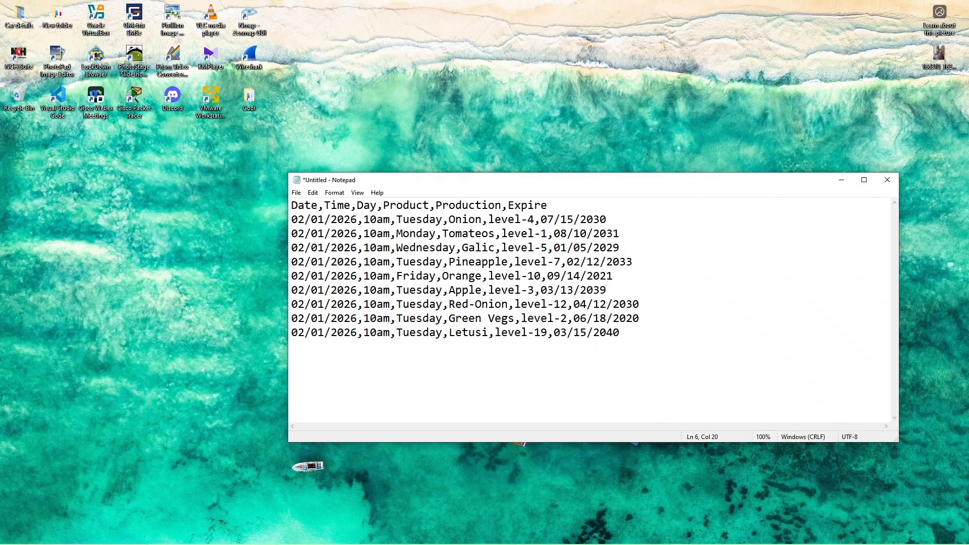
Step: Replace the weekday in the level-3 row with Thrusday
key("Down")
key("BackSpace")
key("BackSpace")
key("BackSpace")
key("BackSpace")
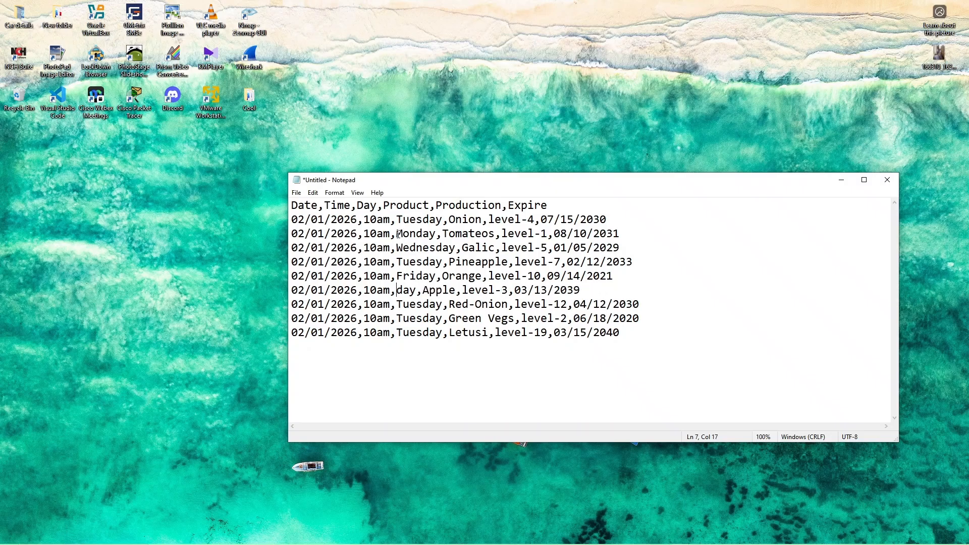
type("Thrus")
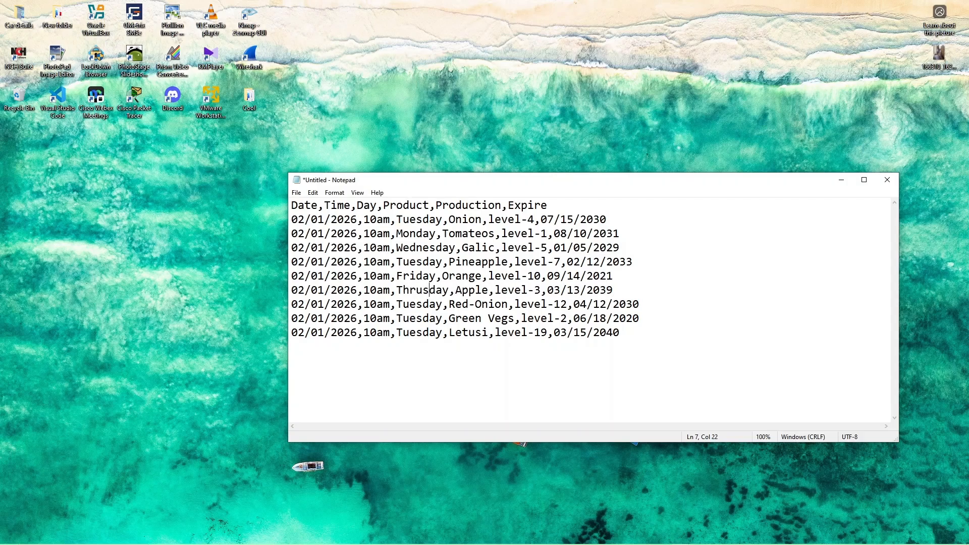
Step: Correct the level-3 row's weekday spelling to Thursday and re-enter Tuesday as the weekday in the level-12 row
key("Down")
key("BackSpace")
key("BackSpace")
key("BackSpace")
key("BackSpace")
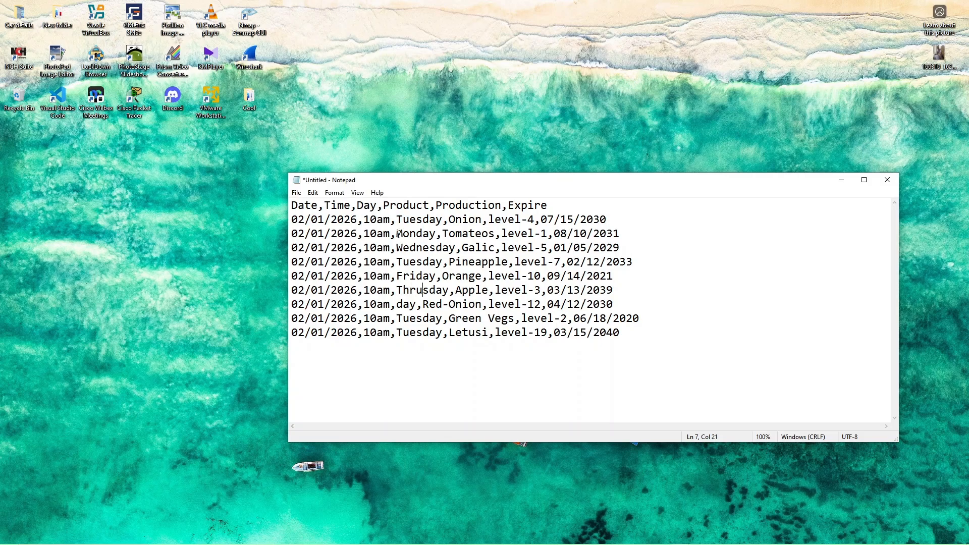
type("r")
key("BackSpace")
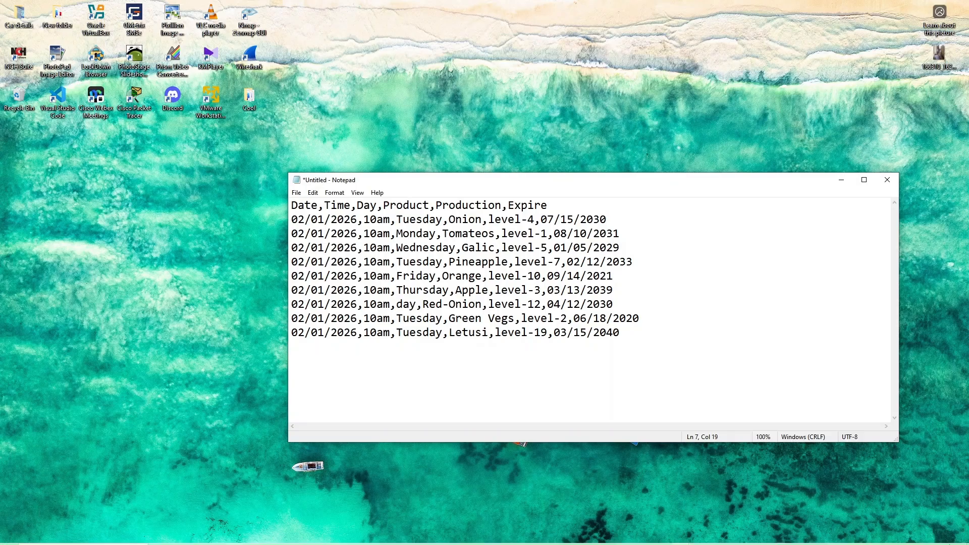
mouse_move(930, 542)
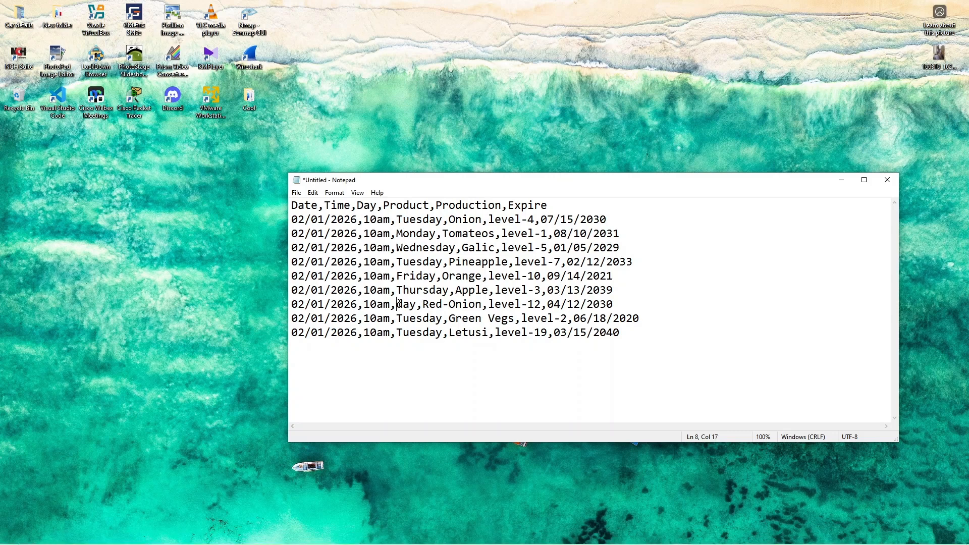
type("T")
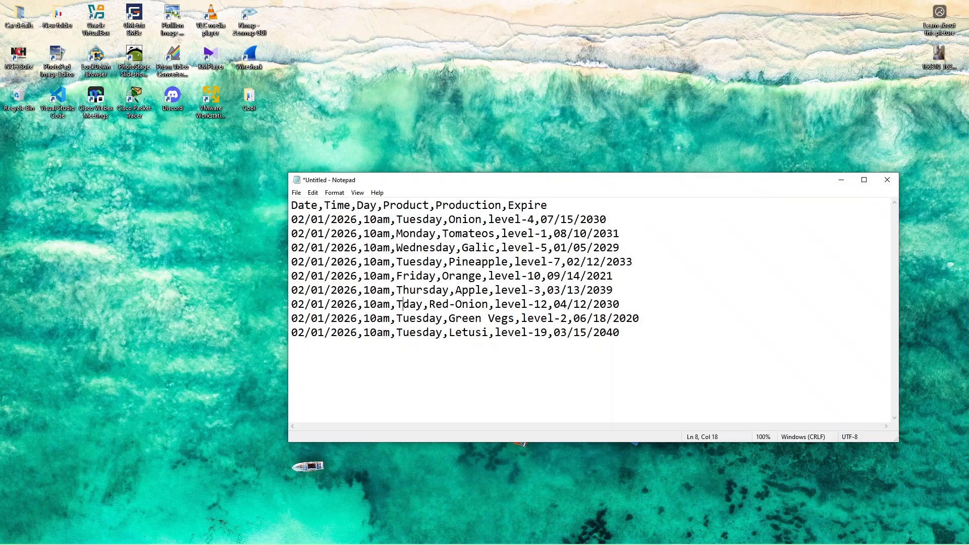
type("ues")
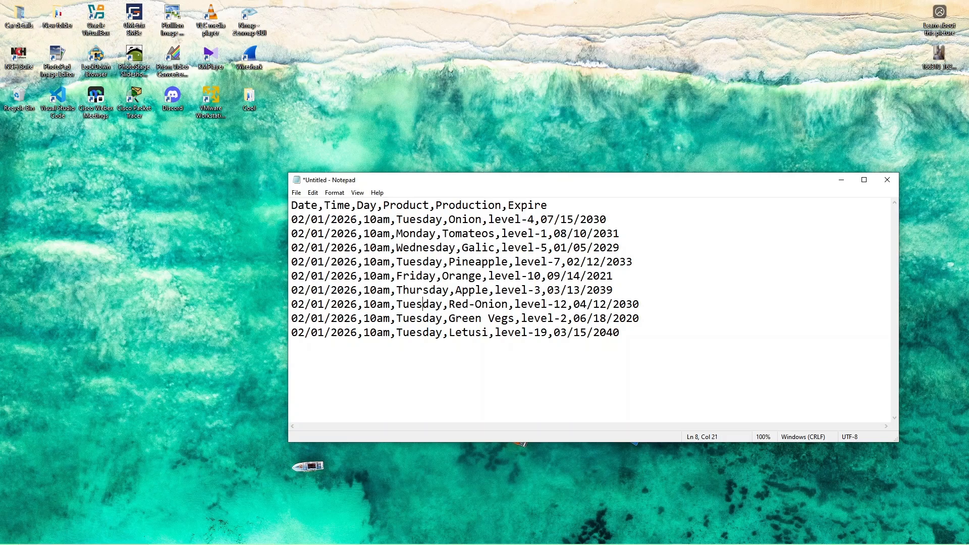
Step: Change the weekday in the level-2 row to Monday
key("Down")
key("BackSpace")
key("BackSpace")
key("BackSpace")
key("BackSpace")
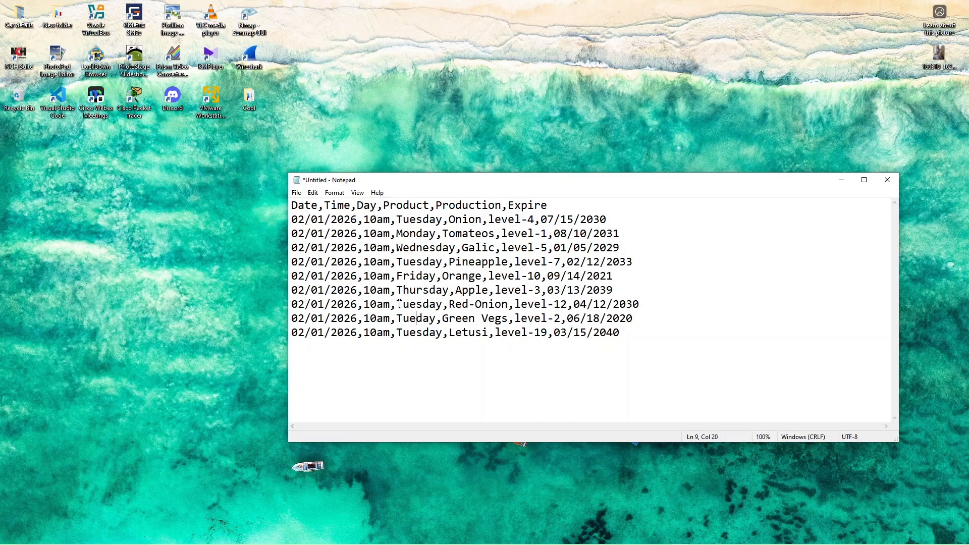
type("Mon")
Step: Change the weekday in the level-19 row to Wednesday
key("Down")
key("BackSpace")
key("BackSpace")
key("BackSpace")
key("BackSpace")
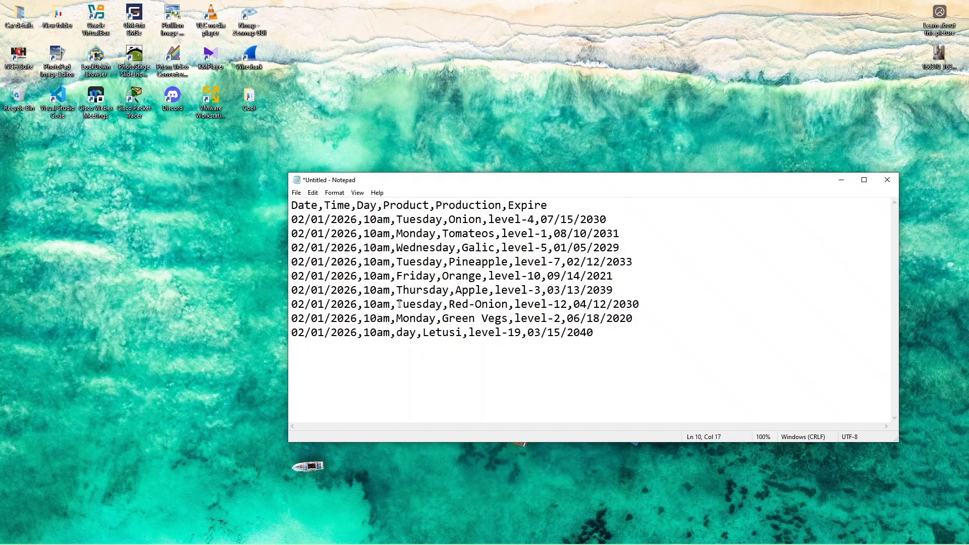
type("Wednes")
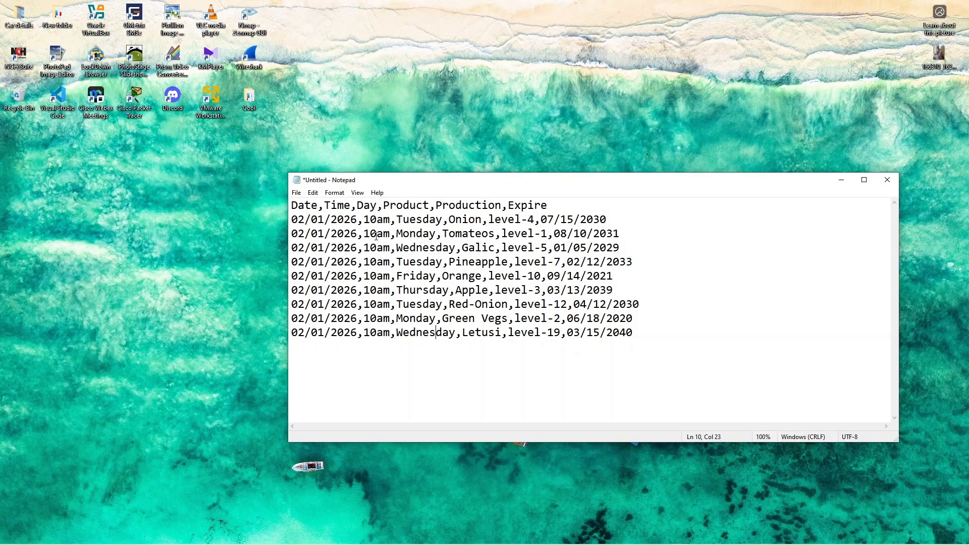
Step: Set the time in the level-1 row to 11am and in the level-5 row to 12pm
left_click_drag(377, 234, 371, 234)
type("1")
left_click(377, 248)
left_click_drag(376, 248, 372, 247)
type("2")
left_click(384, 248)
key("BackSpace")
type("p")
Step: Set the time in the level-7 row to 04am
left_click_drag(377, 261, 372, 262)
key("BackSpace")
key("BackSpace")
type("04")
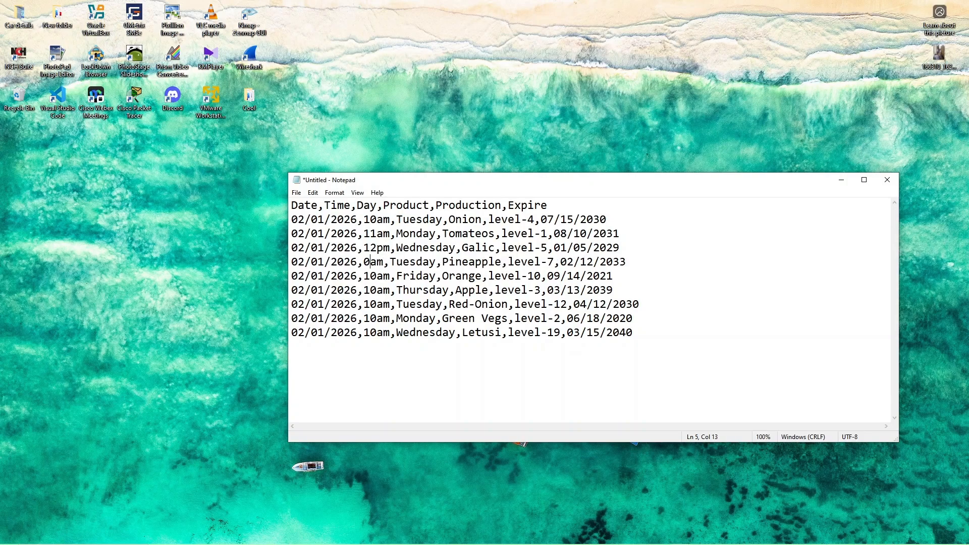
Step: Set the time in the level-10 row to 04pm
left_click(376, 276)
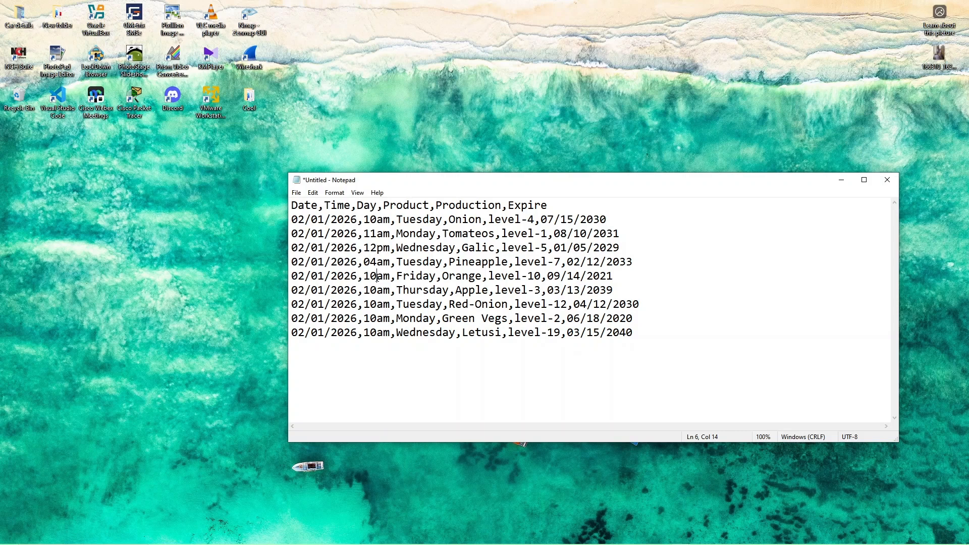
key("BackSpace")
type("6")
key("BackSpace")
key("BackSpace")
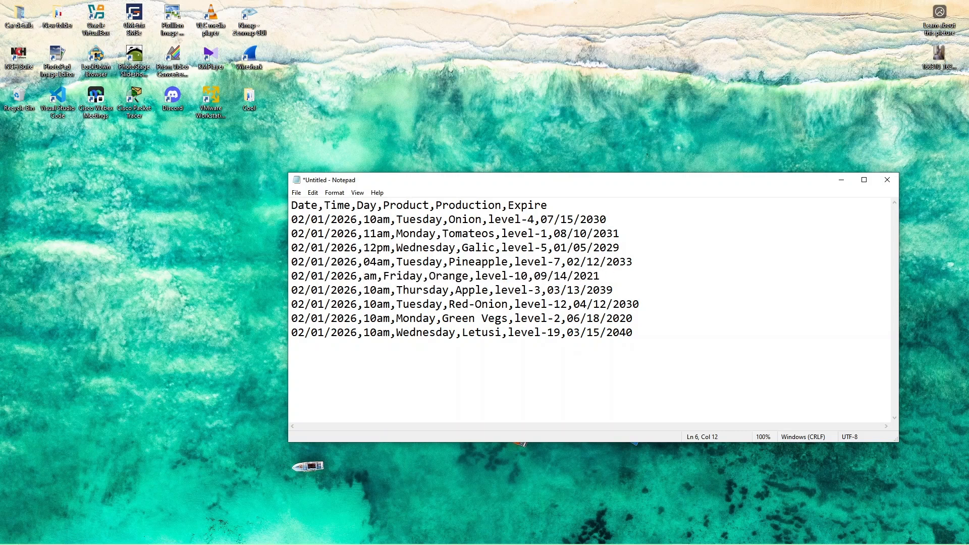
type("04")
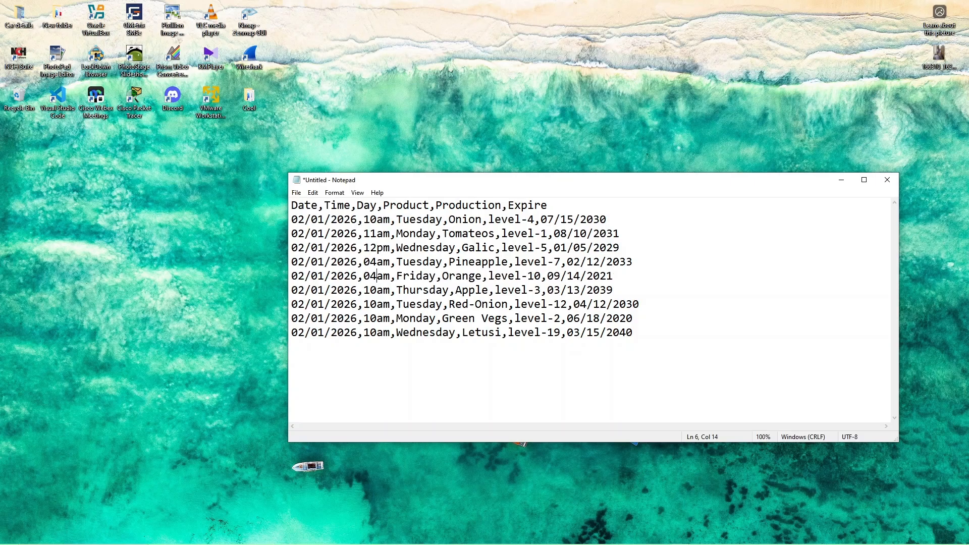
key("BackSpace")
type("p")
Step: Set the time in the level-3 row to 09am and in the level-12 row to 05pm
key("BackSpace")
key("BackSpace")
type("09")
key("BackSpace")
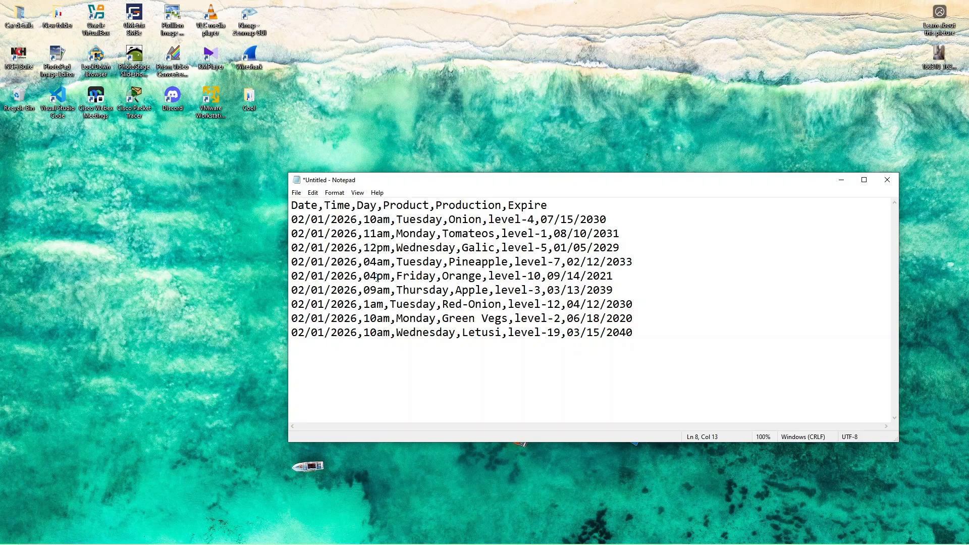
key("BackSpace")
type("0")
type("5")
key("Right")
key("BackSpace")
type("p")
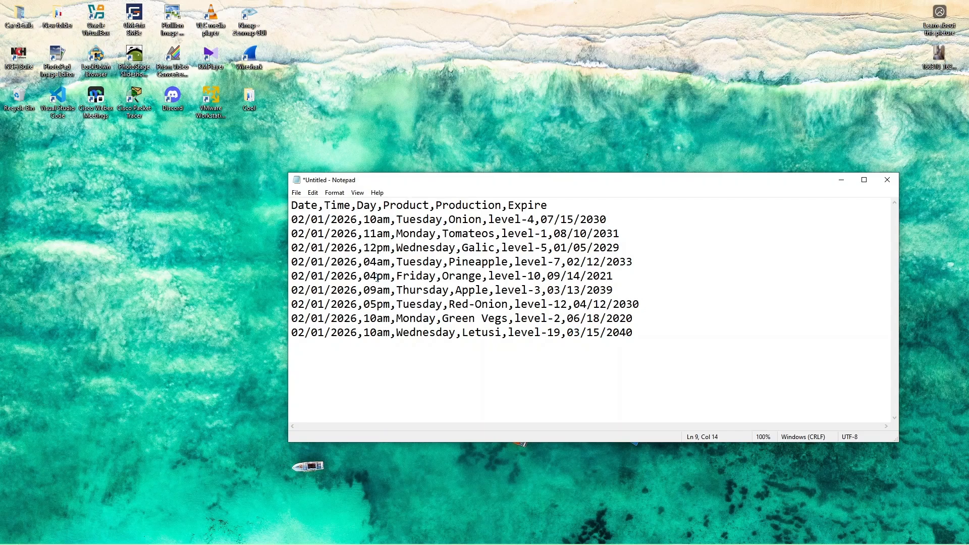
Step: Set the time in the level-2 row to 08am and in the level-19 row to 07pm
key("BackSpace")
key("BackSpace")
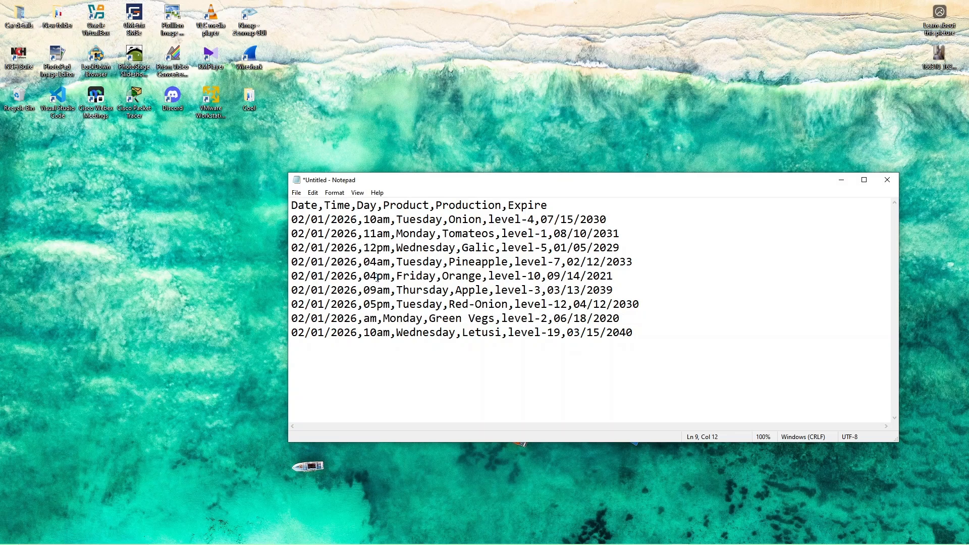
type("08")
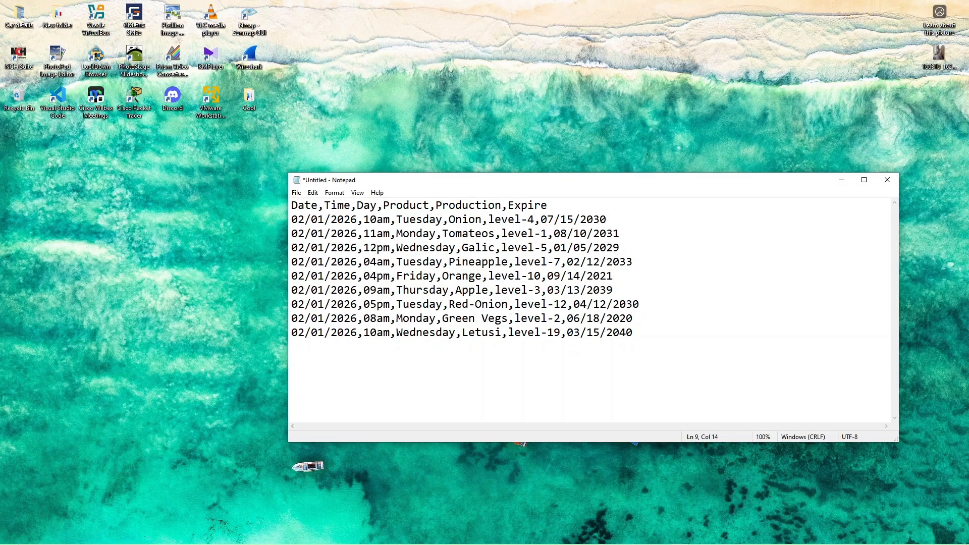
key("Down")
key("BackSpace")
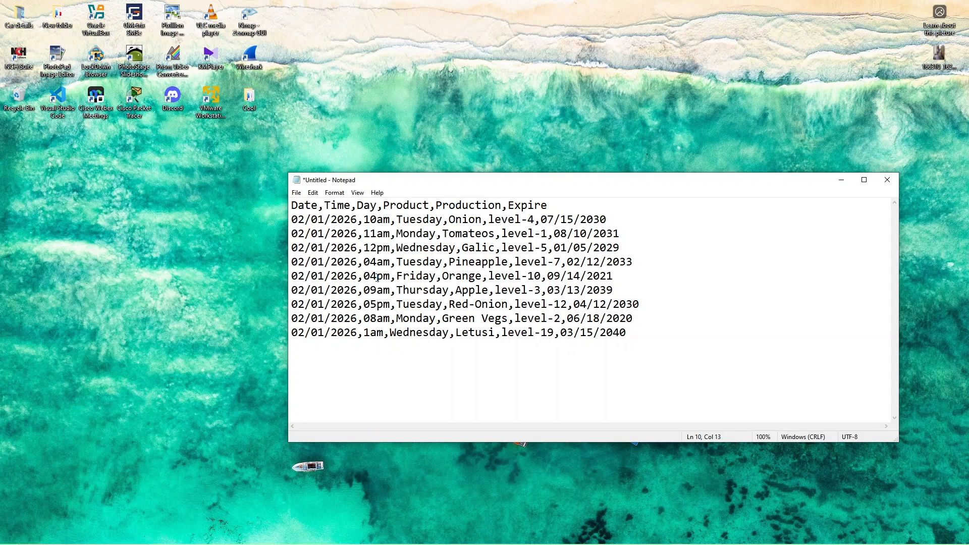
key("BackSpace")
type("07")
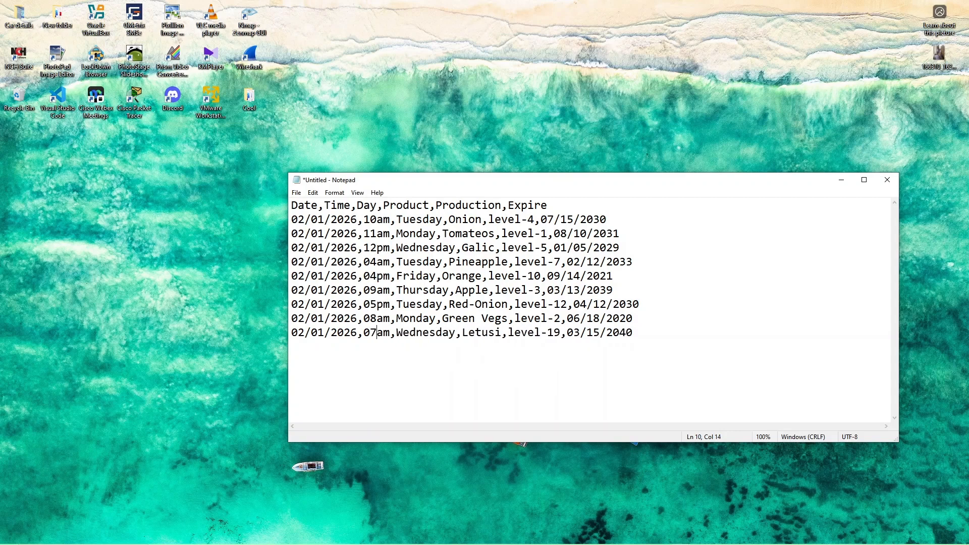
key("BackSpace")
type("p")
Step: Change the first date's month to 03 in the level-1 and level-5 rows, 05 in level-7 and 07 in level-10
left_click_drag(305, 234, 298, 233)
type("3")
left_click_drag(306, 247, 302, 247)
type("3")
left_click_drag(305, 262, 301, 276)
type("57")
Step: Change the first date's month to 06 in the level-3 row, 09 in level-12, 12 in level-2 and 11 in level-19
left_click_drag(305, 290, 301, 304)
type("69")
mouse_move(305, 318)
left_mouse_down()
mouse_move(294, 317)
mouse_move(300, 332)
mouse_move(291, 333)
left_mouse_up()
type("1211")
Step: Change the first date's day to 23 in the level-19 row, 11 in level-2 and 02 in level-12
left_click_drag(325, 333, 310, 333)
type("23")
left_click_drag(324, 318, 313, 317)
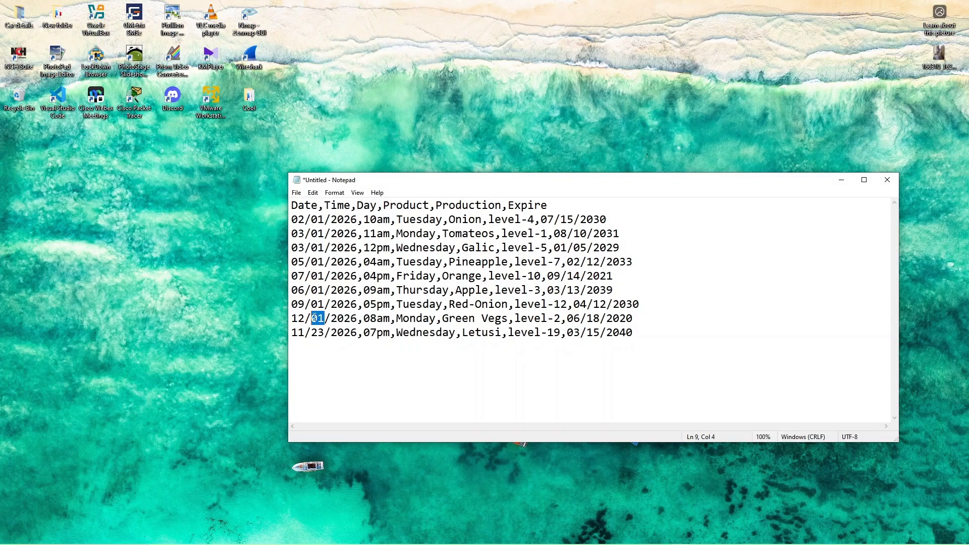
type("11")
left_click(323, 304)
left_click_drag(323, 304, 314, 304)
type("02")
Step: Change the first date's day to 16 in the level-3 row and 15 in the level-10 row
left_click_drag(325, 289, 314, 289)
type("16")
left_click(319, 277)
key("BackSpace")
key("Right")
type("5")
Step: Change the first date's day to 12 in the level-7 row, 09 in level-5 and 10 in level-1
left_click_drag(325, 262, 314, 262)
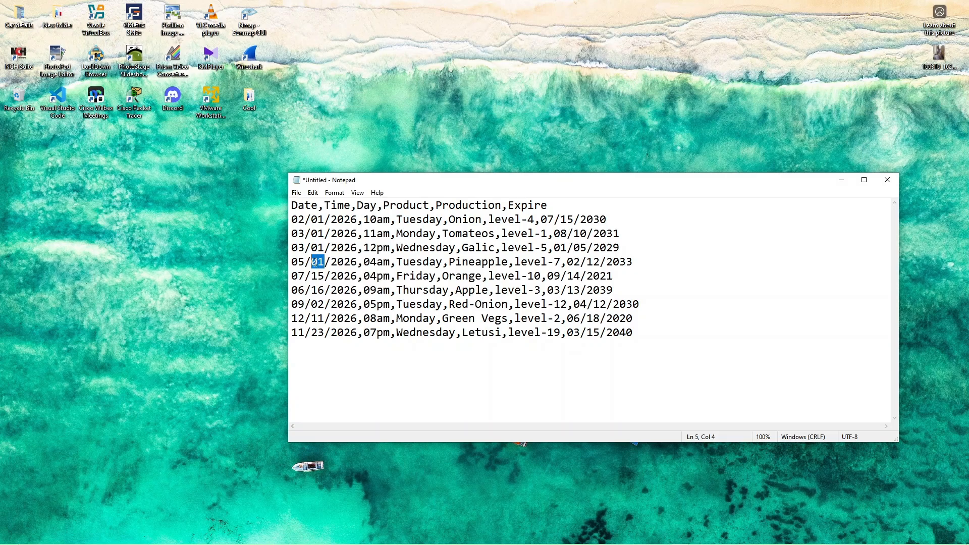
type("12")
left_click_drag(325, 249, 314, 248)
type("09")
left_click_drag(325, 233, 314, 234)
type("10")
Step: Start saving the text file to the Desktop with the file type set to All Files
left_click(296, 194)
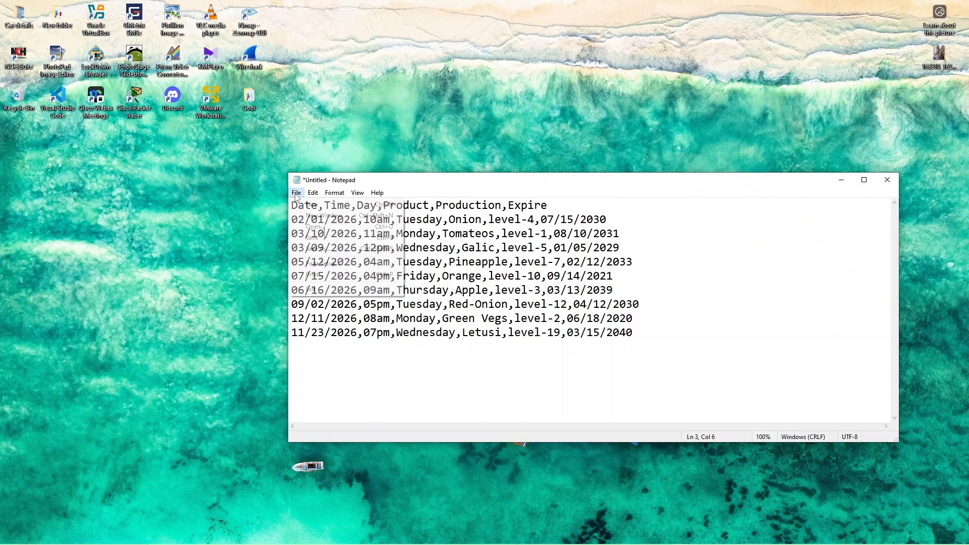
left_click(317, 251)
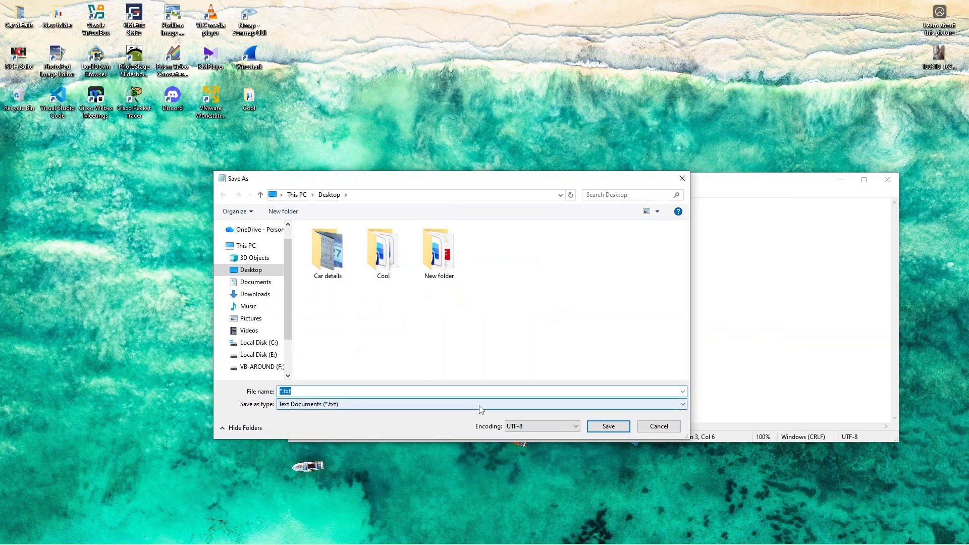
left_click(481, 405)
left_click(363, 424)
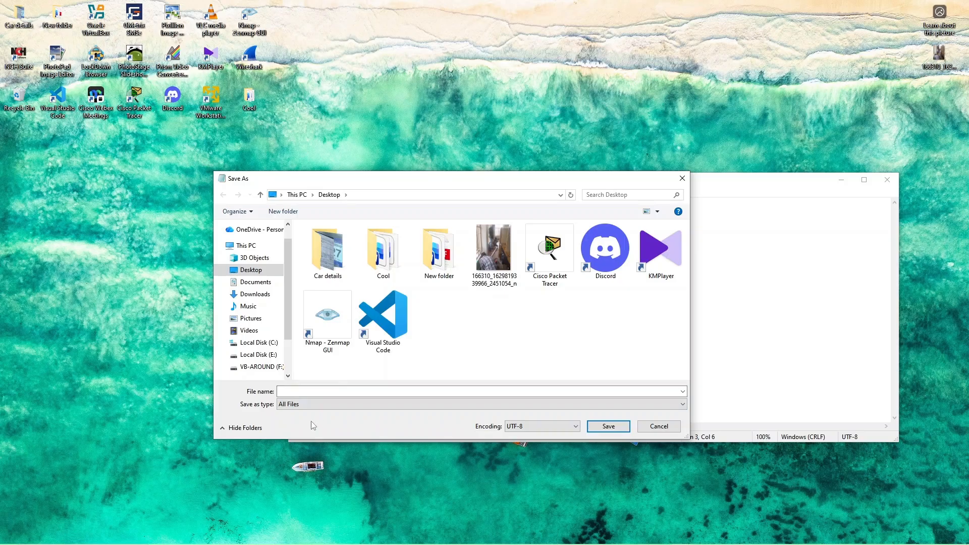
Step: Name the file Product-Info with the .csv extension and save it
left_click(306, 391)
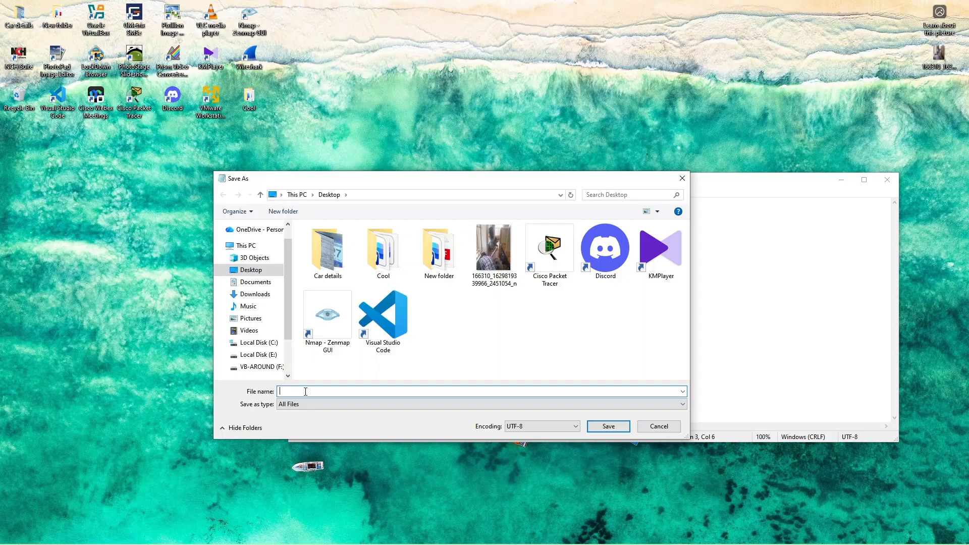
type("Product-ifno")
key("BackSpace")
key("BackSpace")
key("BackSpace")
type("nfo")
key("BackSpace")
key("BackSpace")
type("Ifonfo")
type("s")
left_click(607, 429)
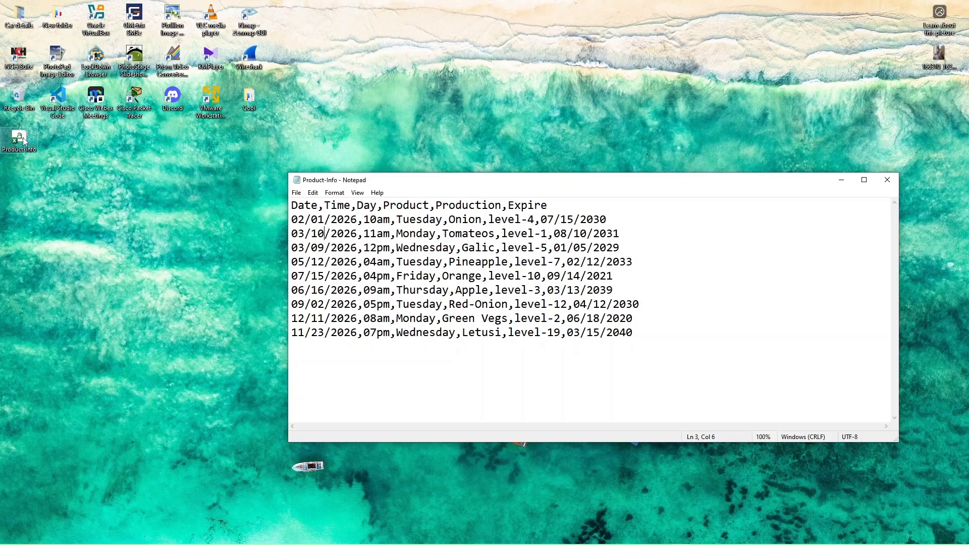
Step: Move the Product-Info file to open desktop space, open it in Excel, and arrange the Excel and Notepad windows side by side
left_click_drag(24, 142, 101, 267)
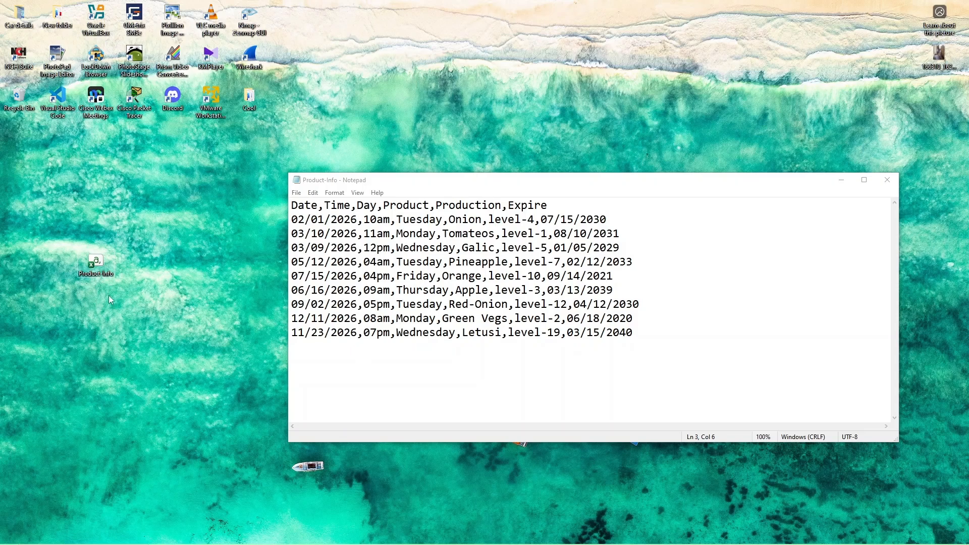
double_click(95, 264)
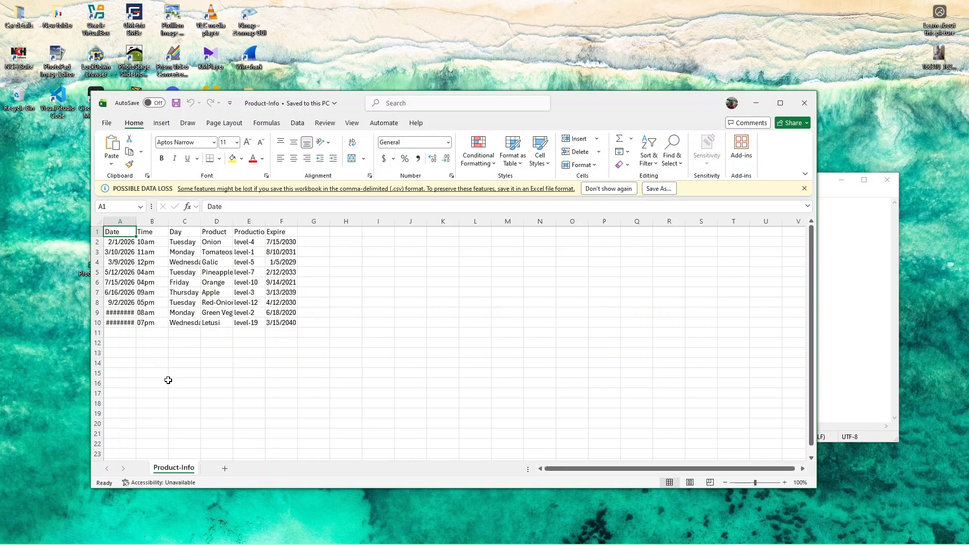
left_click_drag(266, 97, 520, 374)
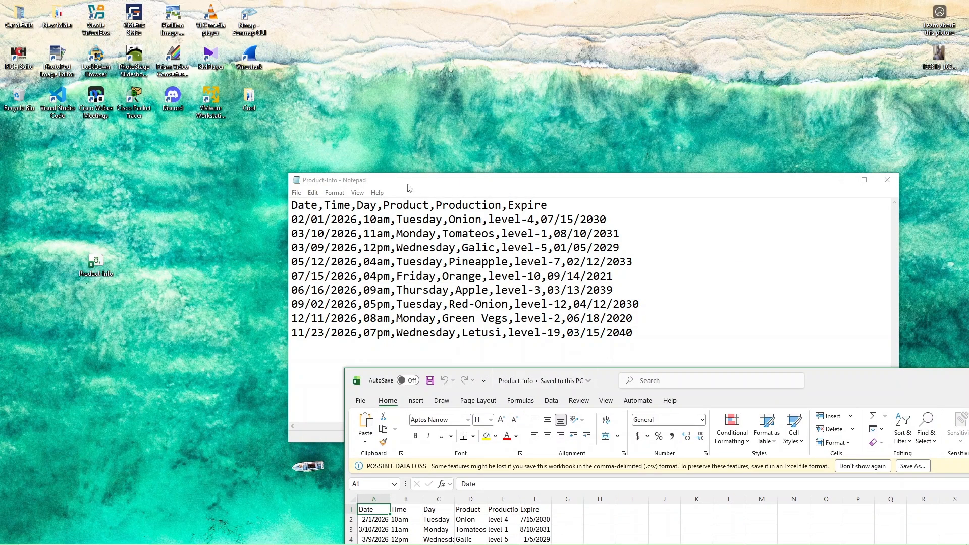
left_click_drag(408, 184, 159, 132)
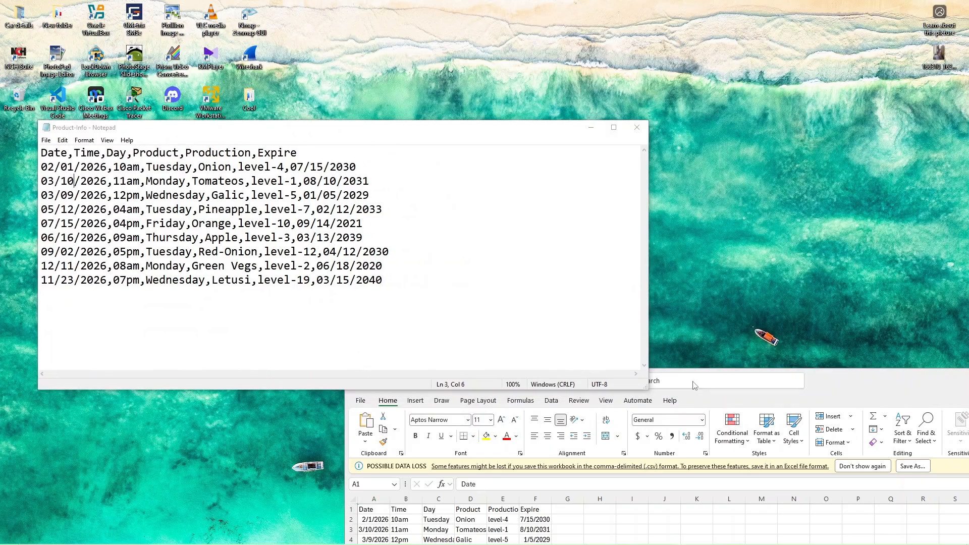
left_click_drag(826, 384, 868, 134)
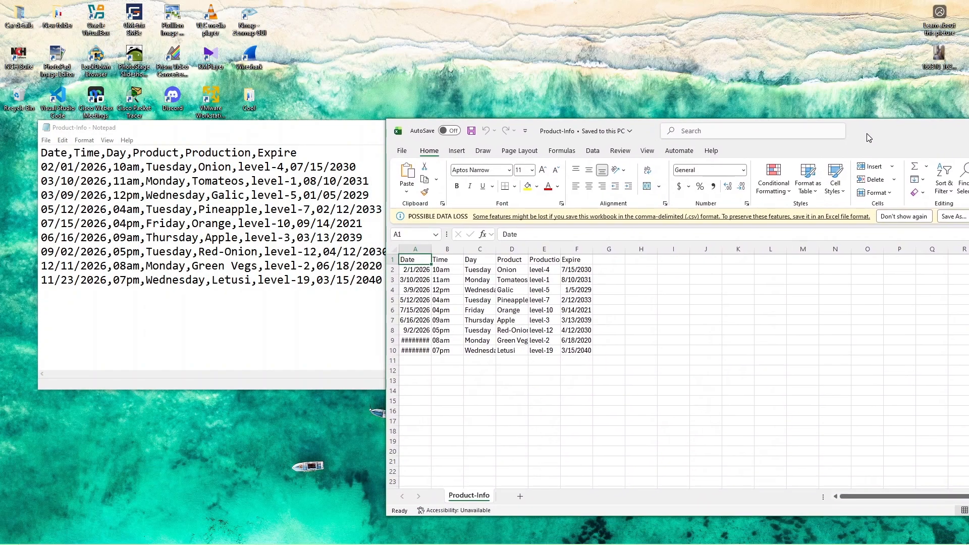
Step: Go through the header cells B1 to F1 to compare them with the header line of the text file
left_click(441, 261)
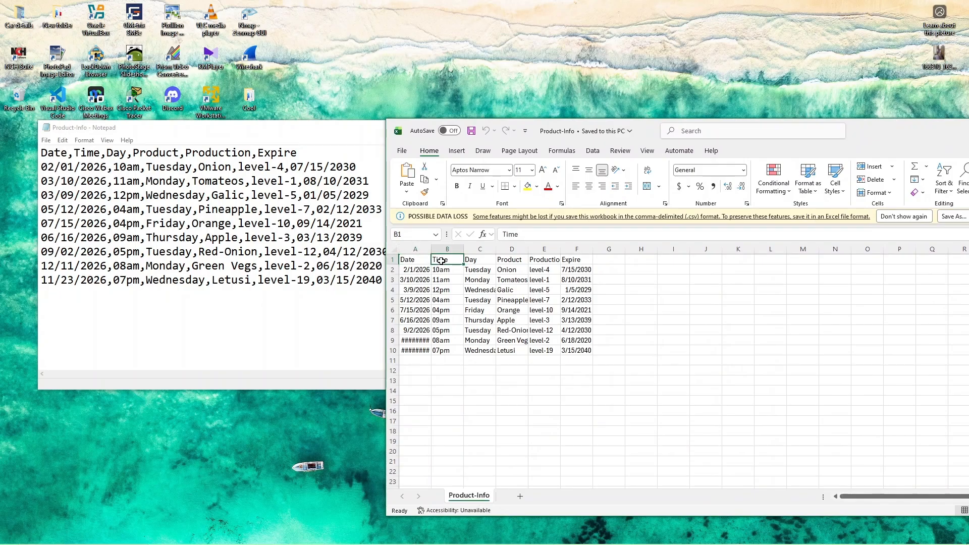
left_click(479, 261)
left_click(514, 261)
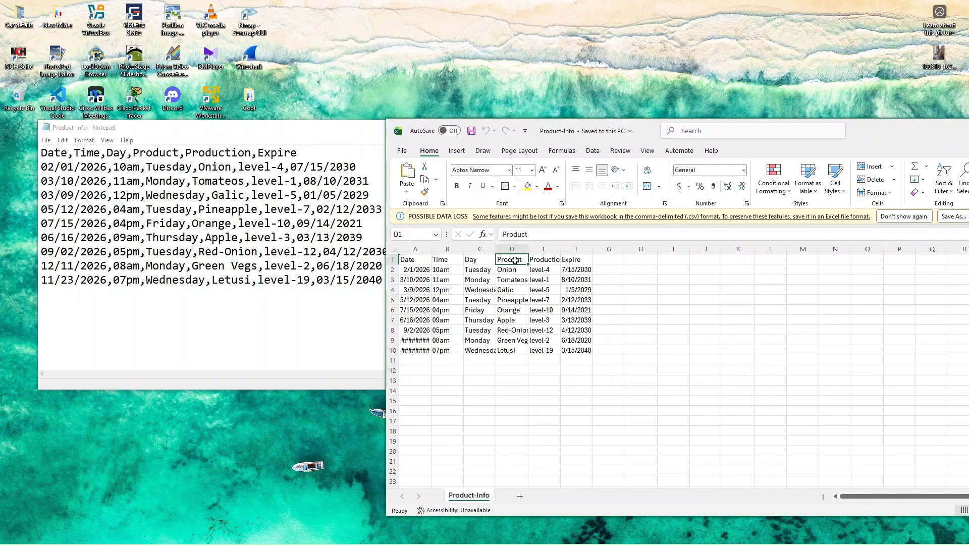
left_click(545, 260)
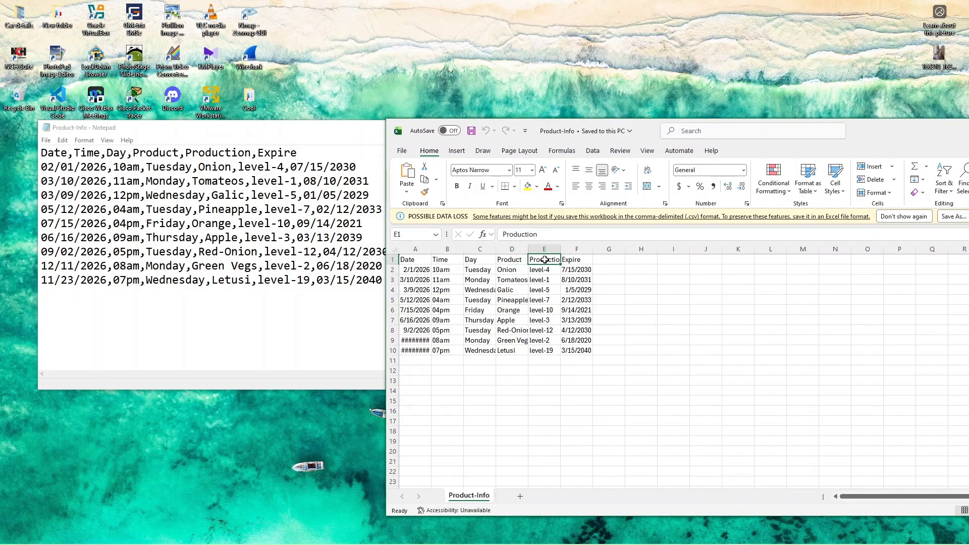
left_click(571, 260)
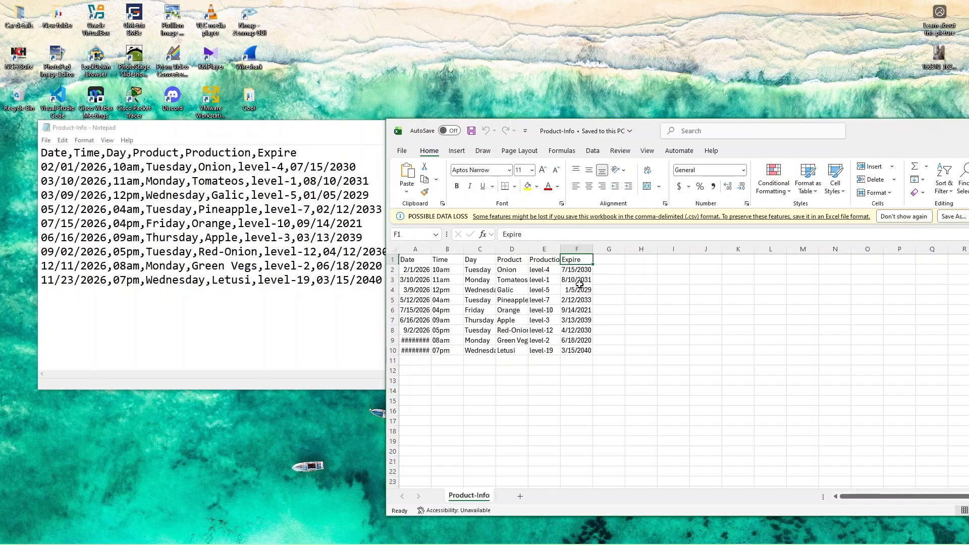
Step: Auto-fit the widths of the Production, Product and Day columns to their contents
double_click(560, 250)
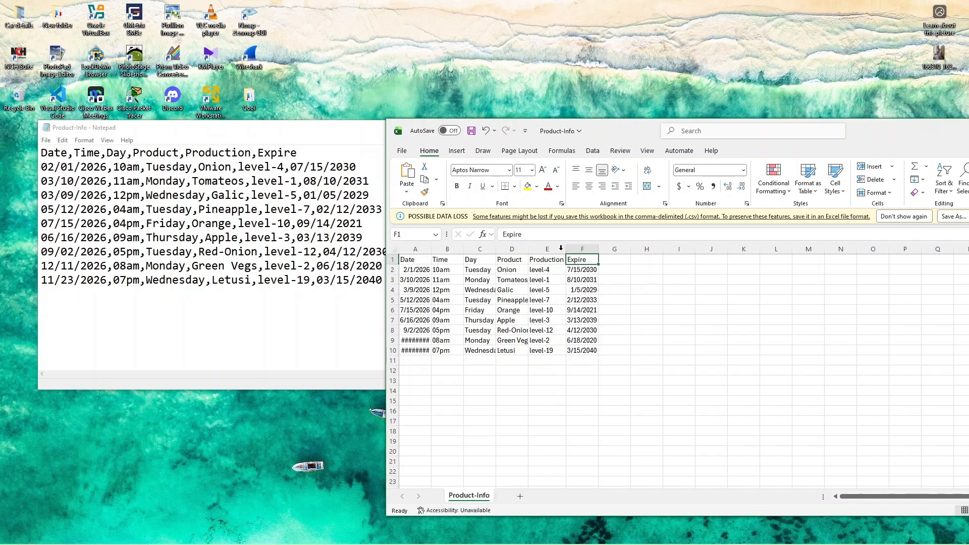
double_click(528, 249)
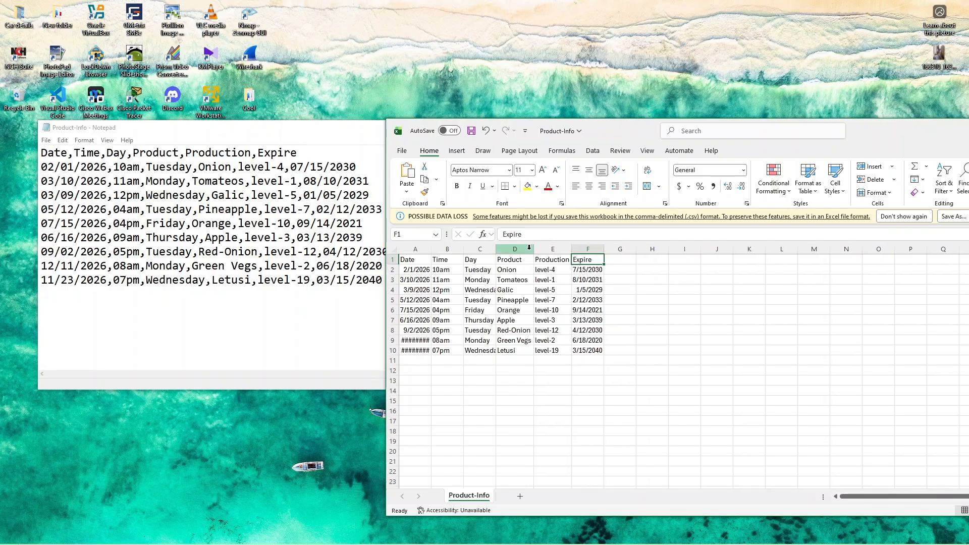
double_click(496, 249)
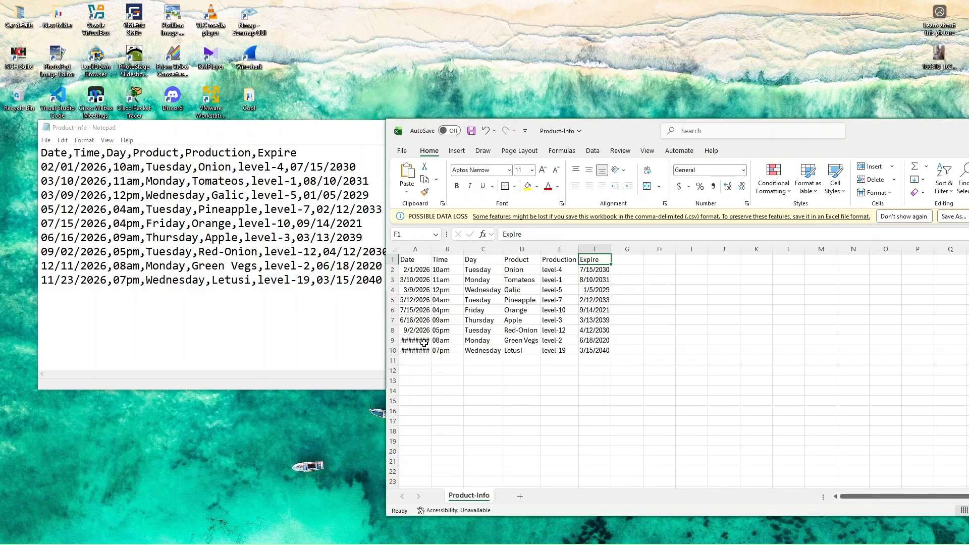